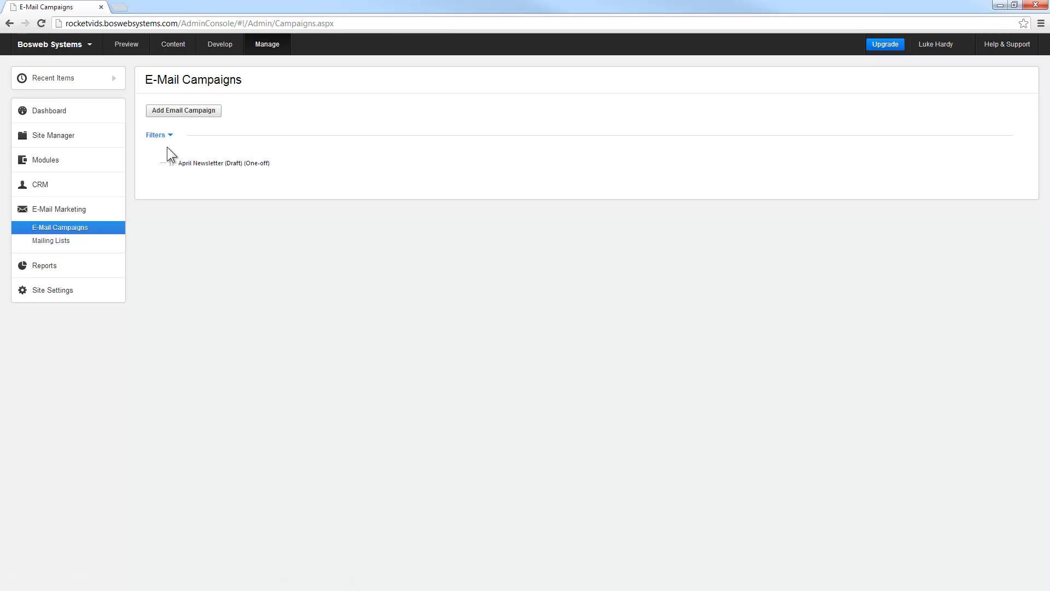
Review the campaign list's filter choices, keeping View all Campaigns, and the actions offered for the April Newsletter campaign.
{"action": "left_click", "coordinate": [166, 138]}
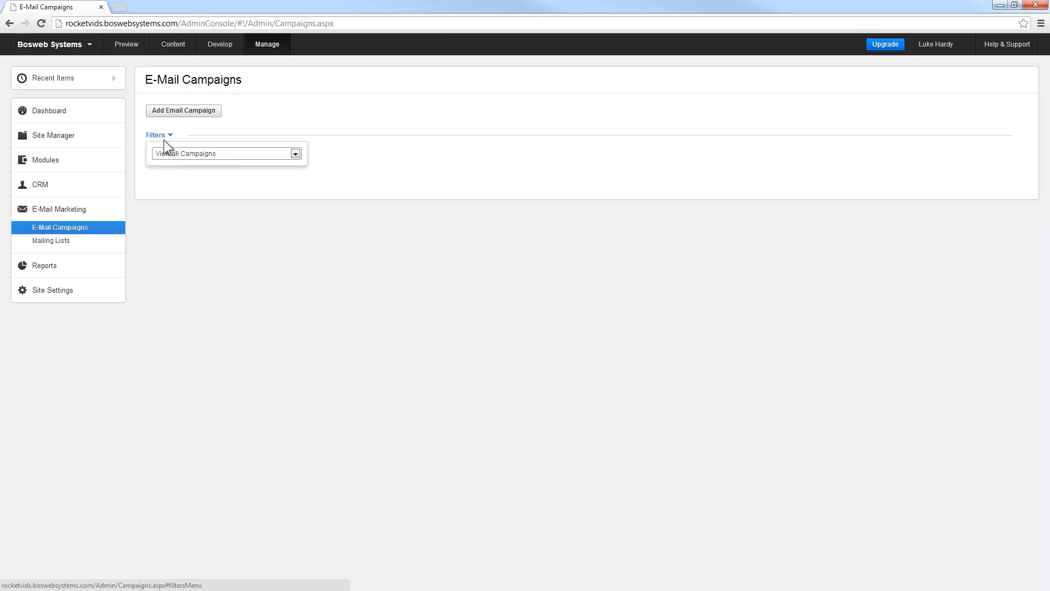
{"action": "left_click", "coordinate": [176, 152]}
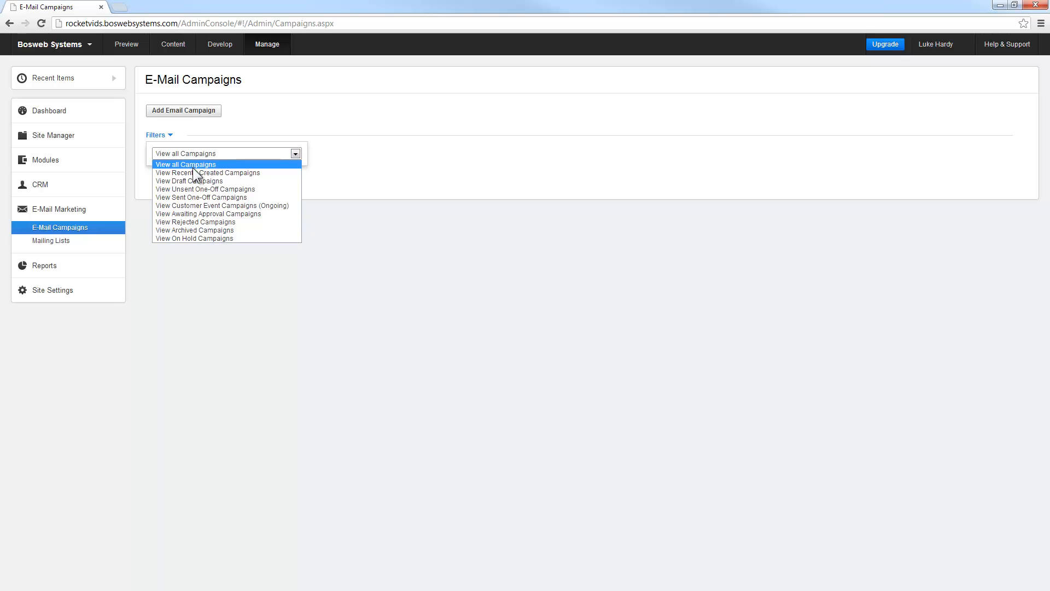
{"action": "left_click", "coordinate": [195, 164]}
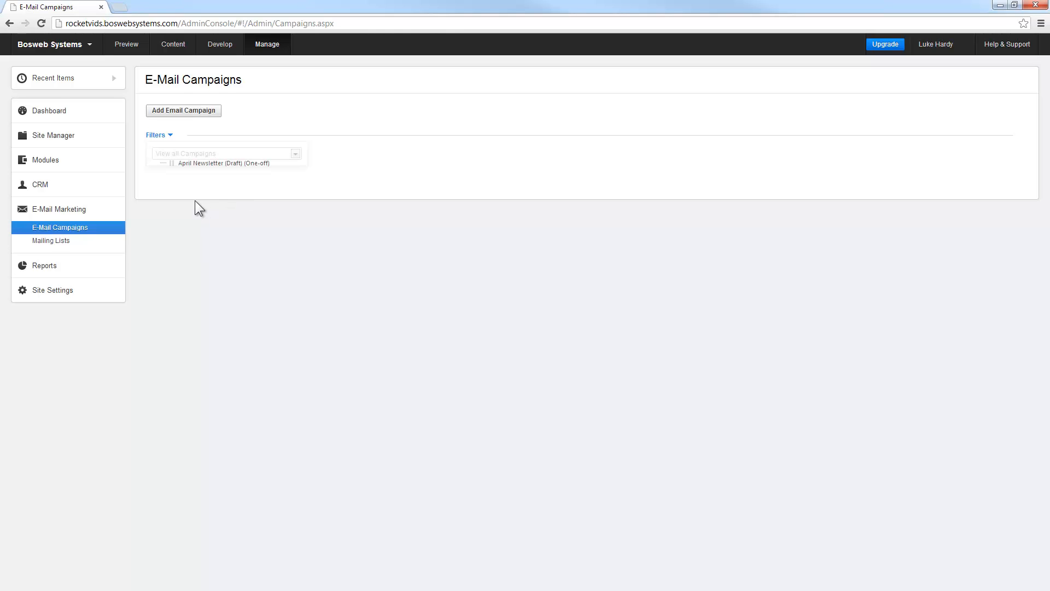
{"action": "right_click", "coordinate": [199, 162]}
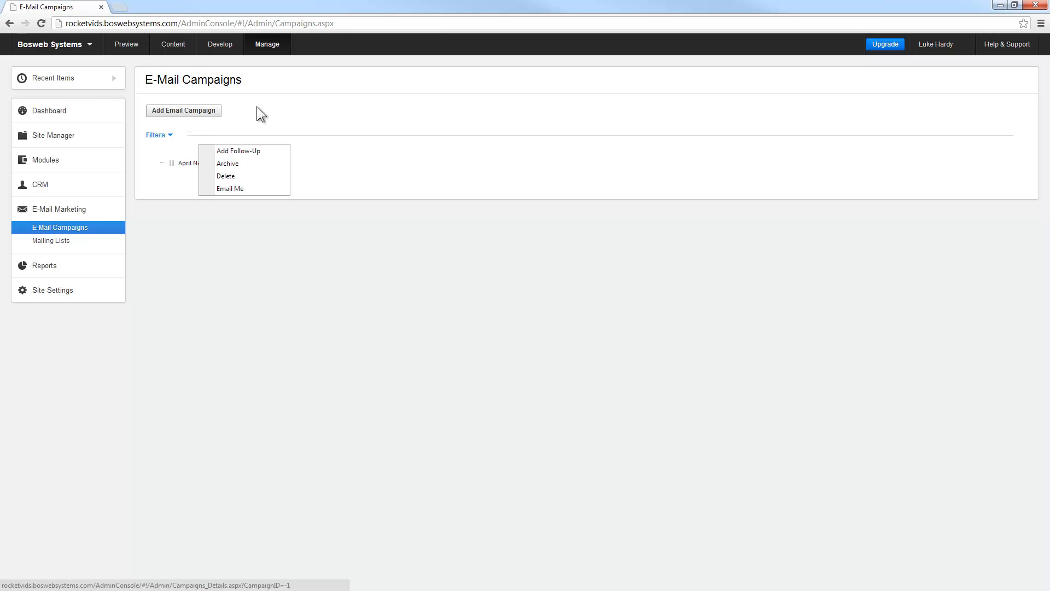
Add a new email campaign and name it "April promotion - free widgets".
{"action": "left_click", "coordinate": [173, 113]}
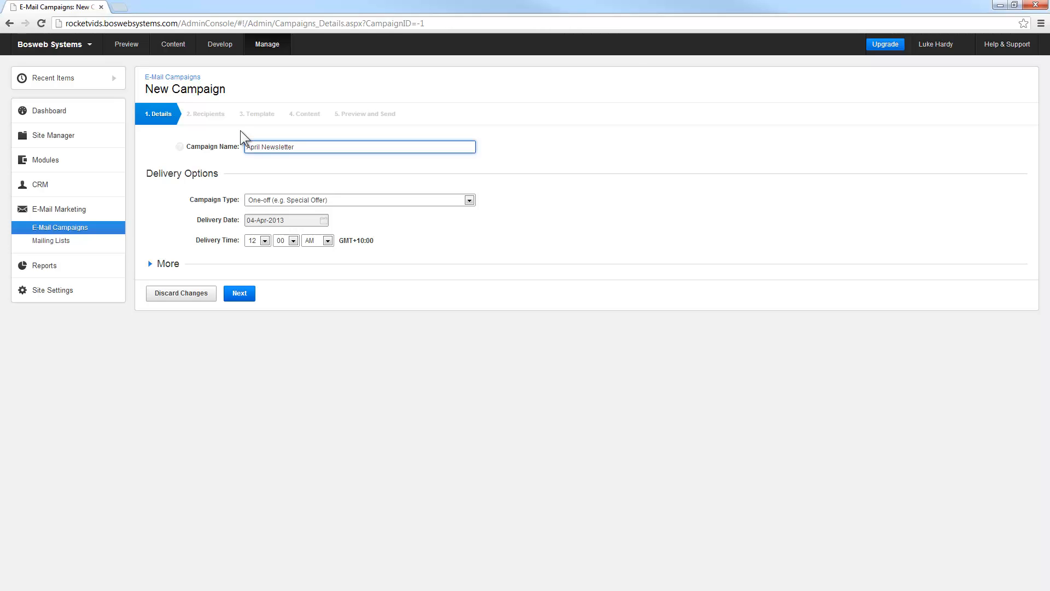
{"action": "left_click", "coordinate": [241, 131]}
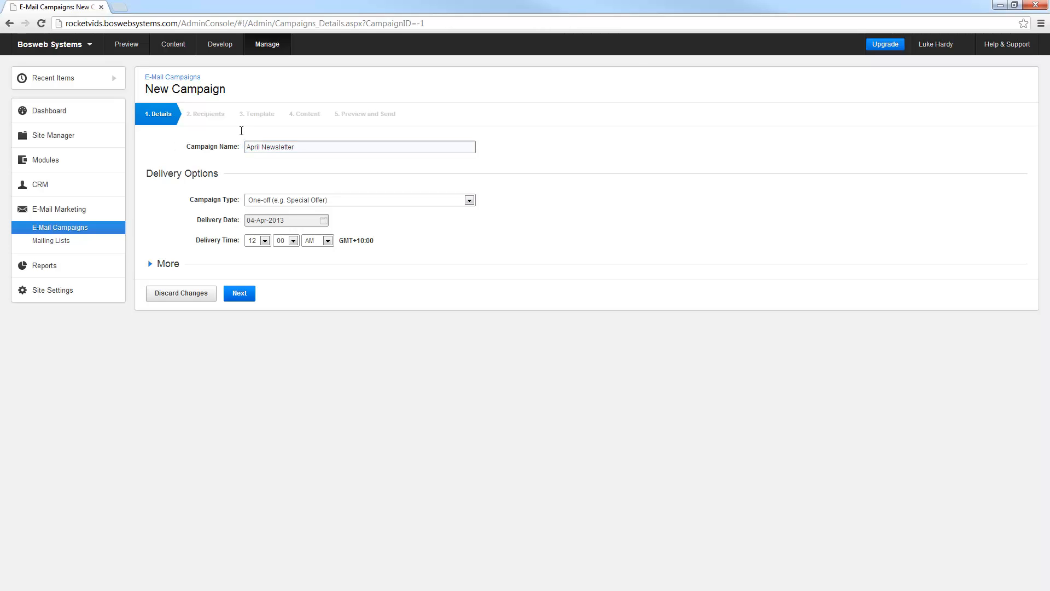
{"action": "left_click_drag", "start_coordinate": [297, 146], "coordinate": [243, 146]}
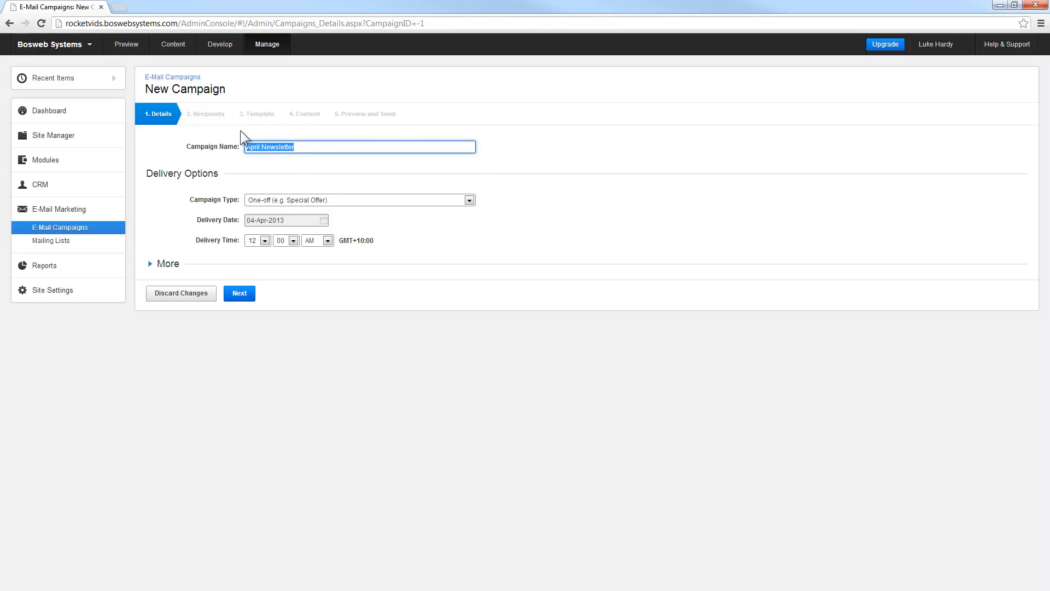
{"action": "type", "text": "April"}
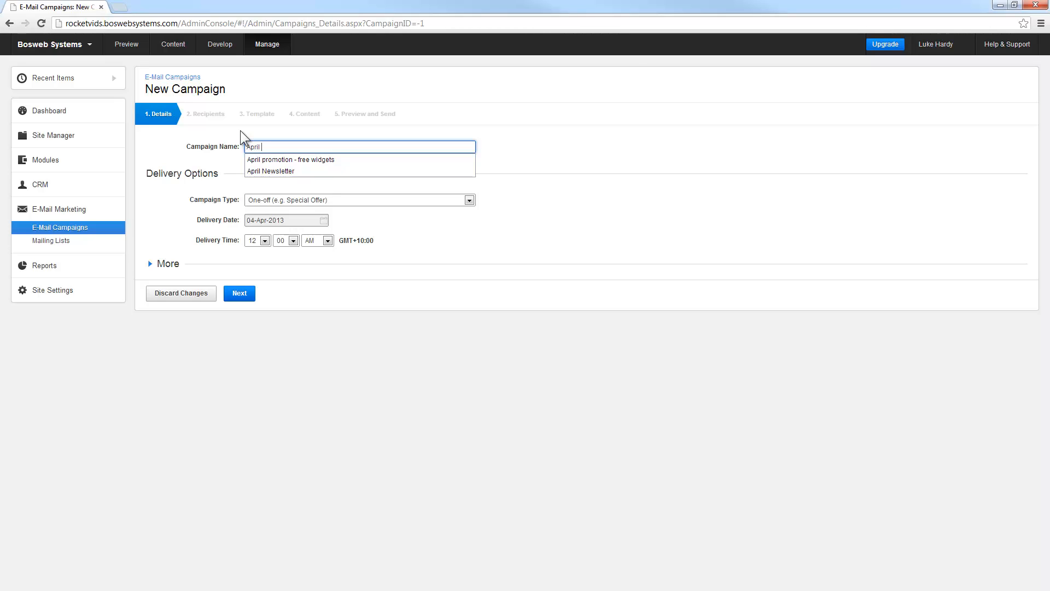
{"action": "type", "text": " promotion - free widgets"}
{"action": "key", "text": "Down"}
{"action": "key", "text": "Return"}
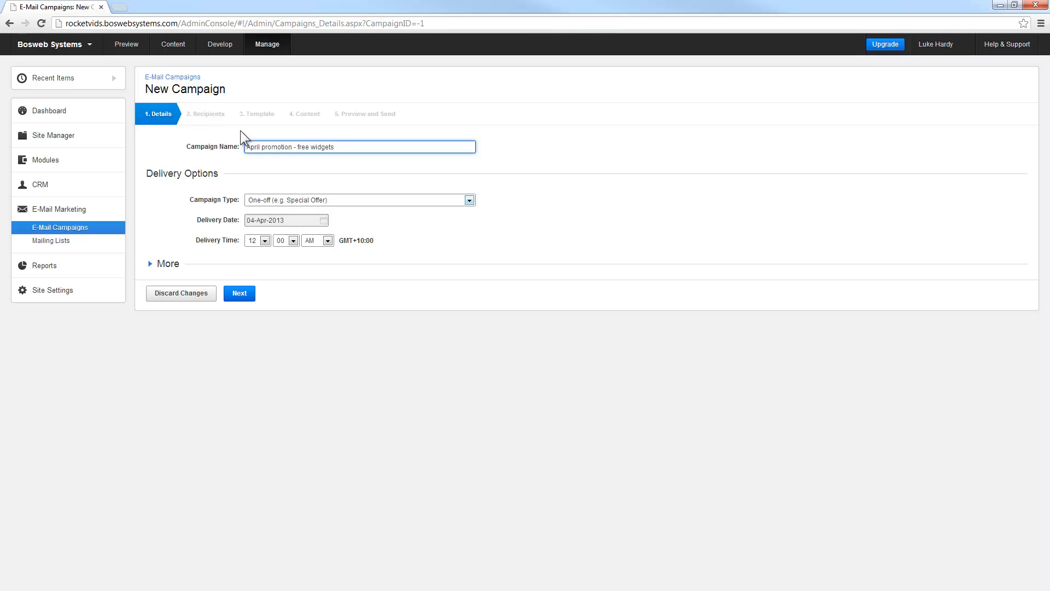
Set the campaign type to One-off (e.g. Special Offer).
{"action": "key", "text": "Tab"}
{"action": "key", "text": "alt+Down"}
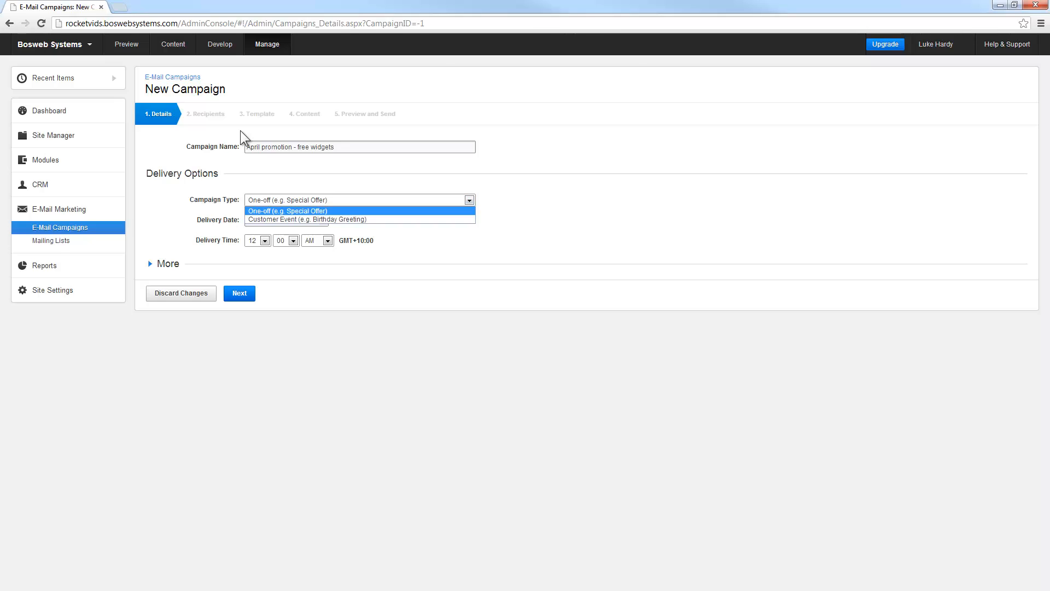
{"action": "key", "text": "Down"}
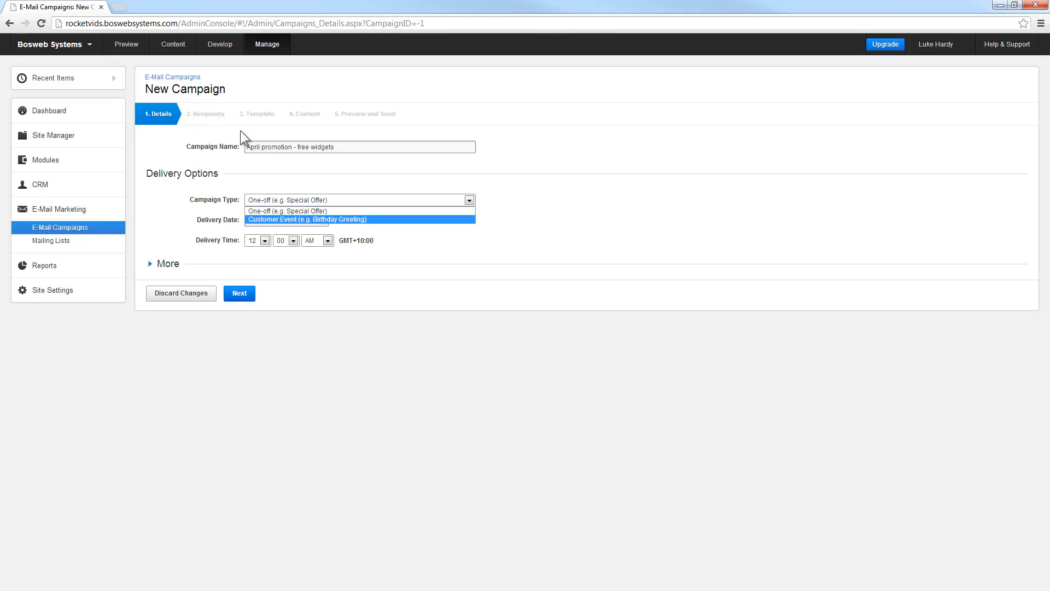
{"action": "key", "text": "Up"}
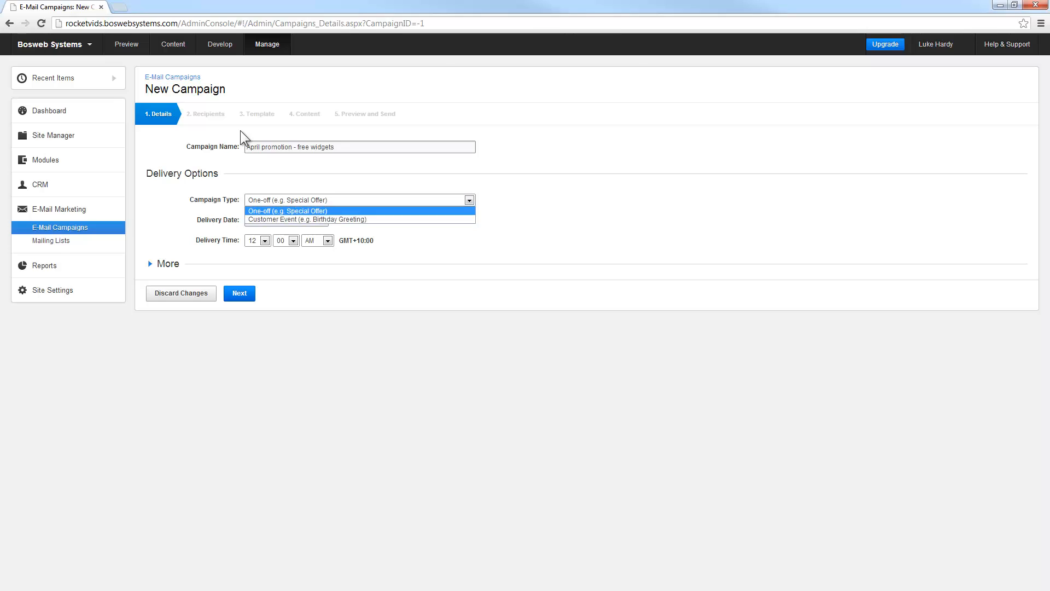
{"action": "key", "text": "Return"}
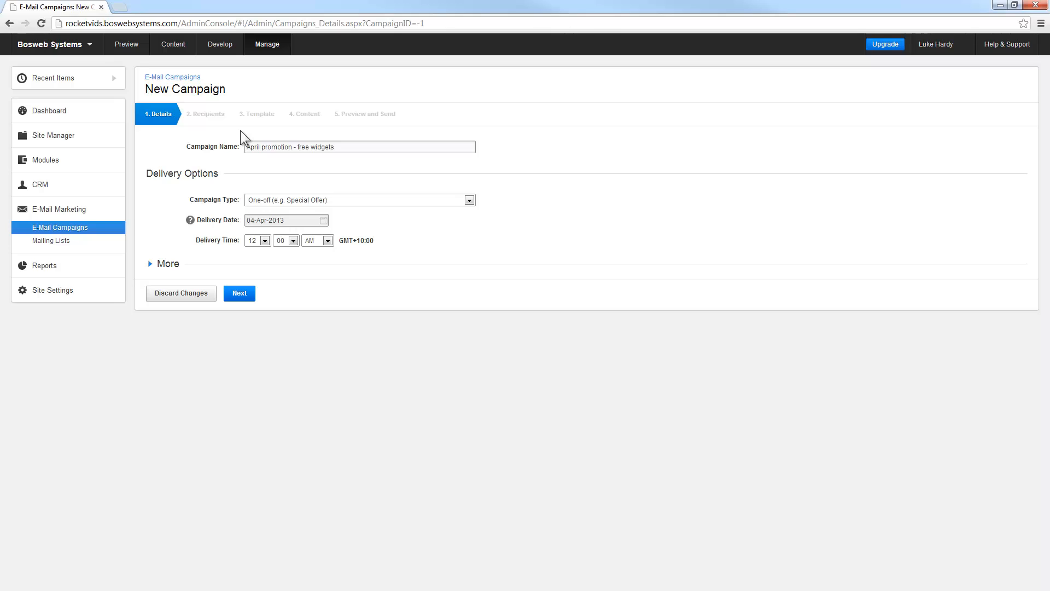
Schedule the campaign's delivery for 5-Apr-2013 at 08:45 AM.
{"action": "left_click", "coordinate": [290, 220]}
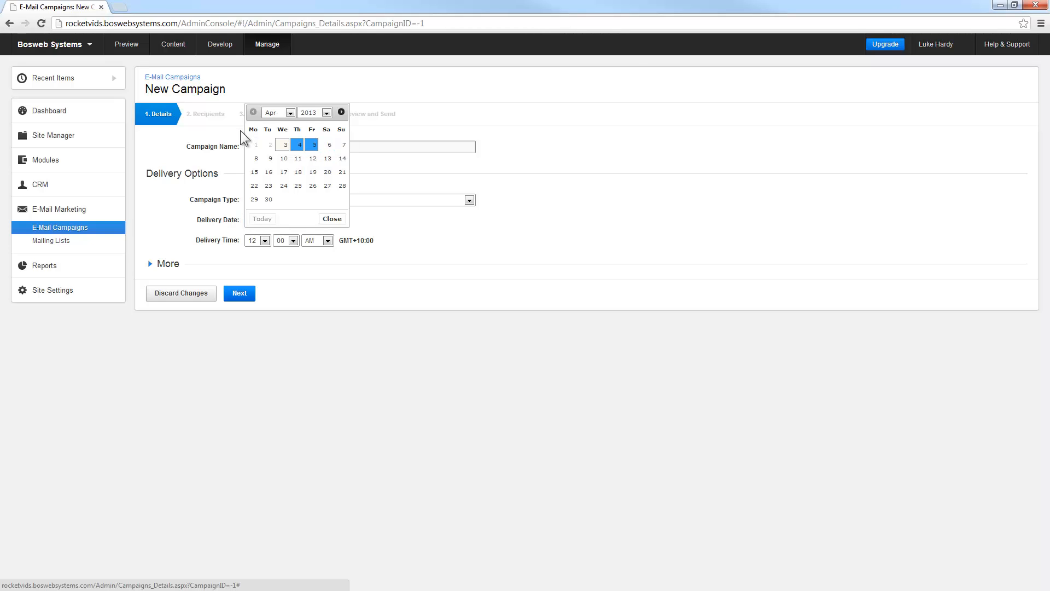
{"action": "left_click", "coordinate": [240, 132]}
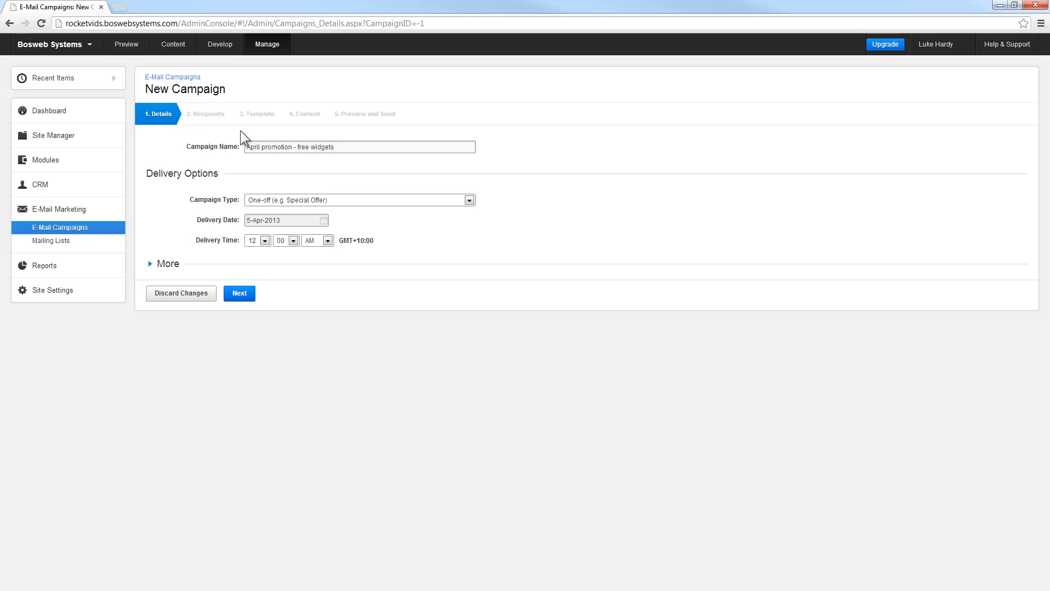
{"action": "left_click", "coordinate": [265, 241]}
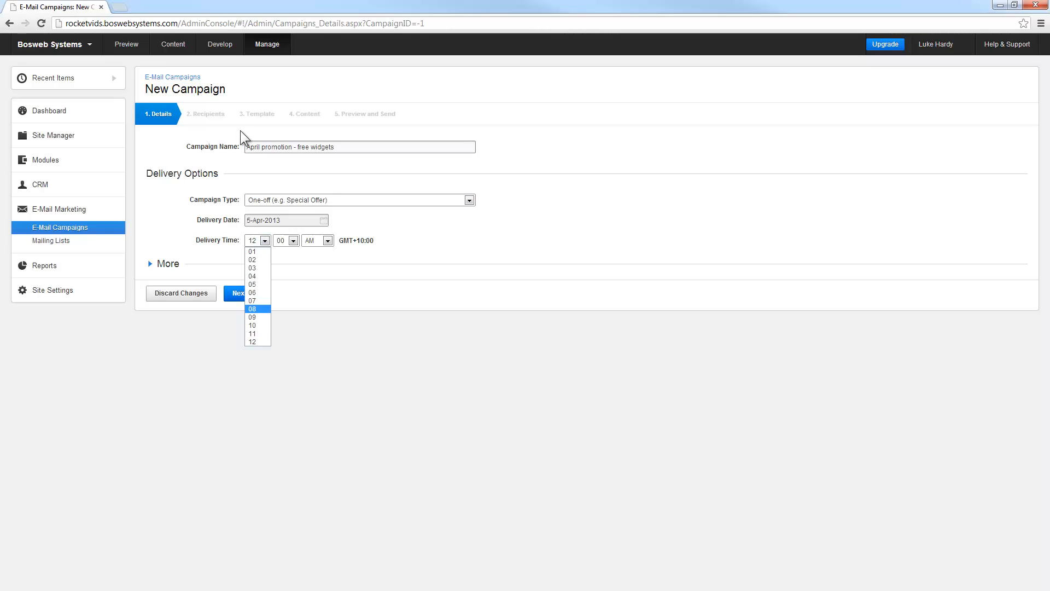
{"action": "left_click", "coordinate": [252, 309]}
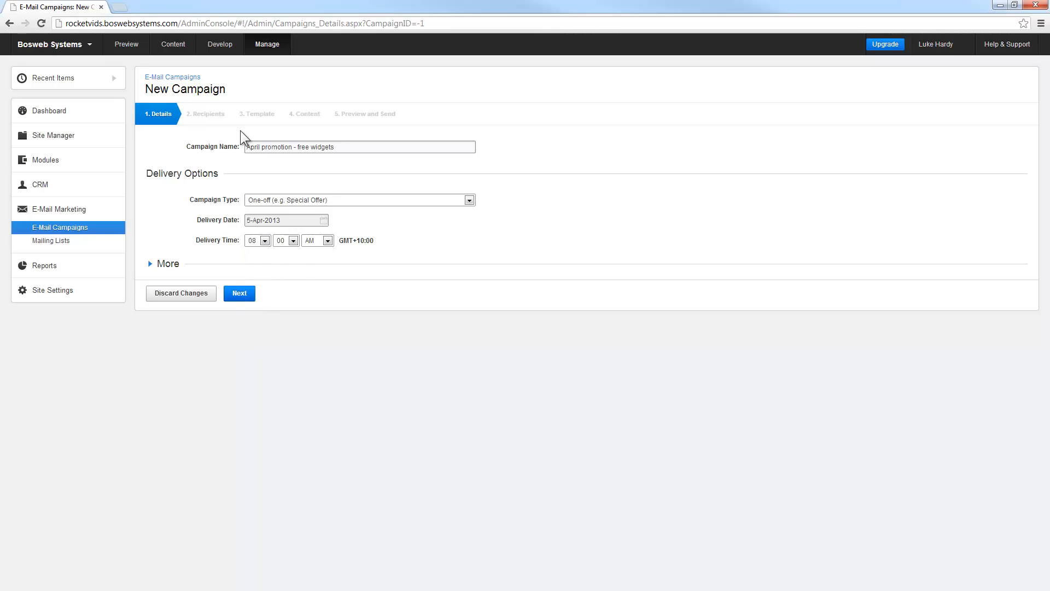
{"action": "left_click", "coordinate": [293, 241]}
{"action": "left_click", "coordinate": [285, 276]}
Expand the additional delivery options and set the email's From name to "Bosweb Systems".
{"action": "left_click", "coordinate": [166, 263]}
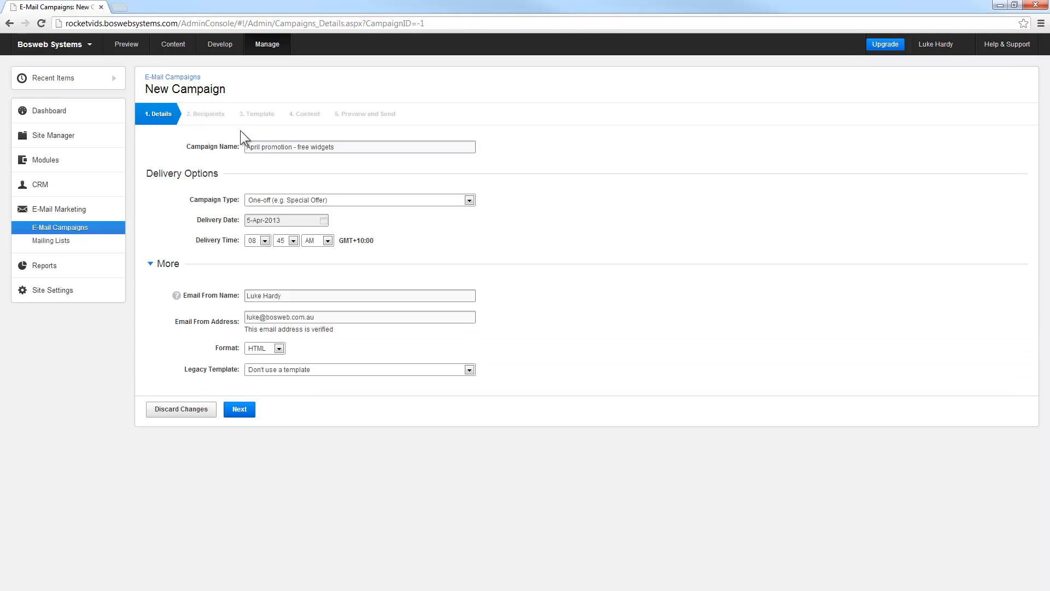
{"action": "left_click", "coordinate": [328, 296]}
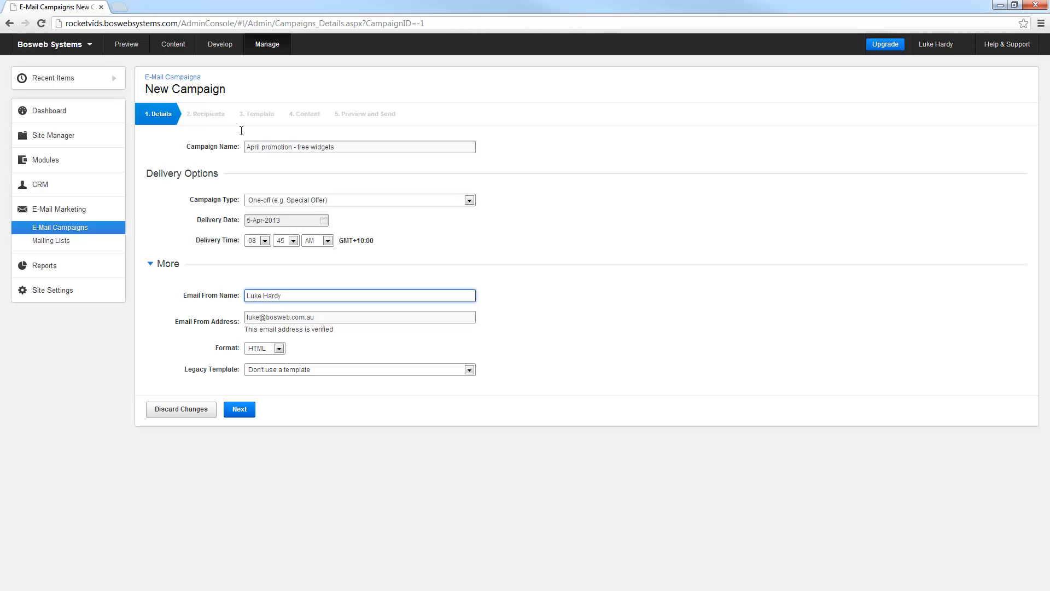
{"action": "left_click_drag", "start_coordinate": [283, 296], "coordinate": [241, 296]}
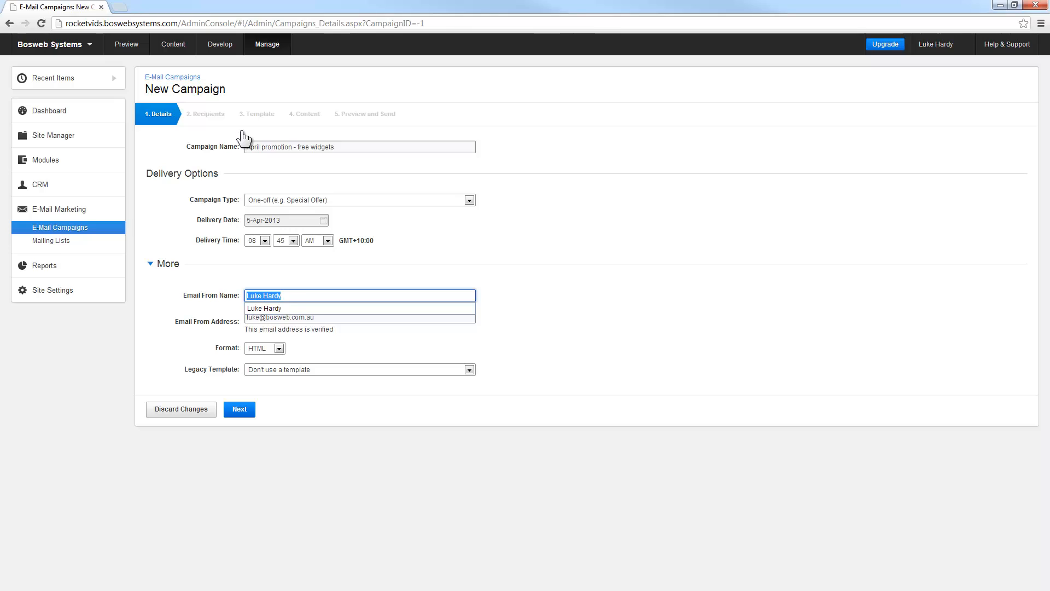
{"action": "type", "text": "Bosweb "}
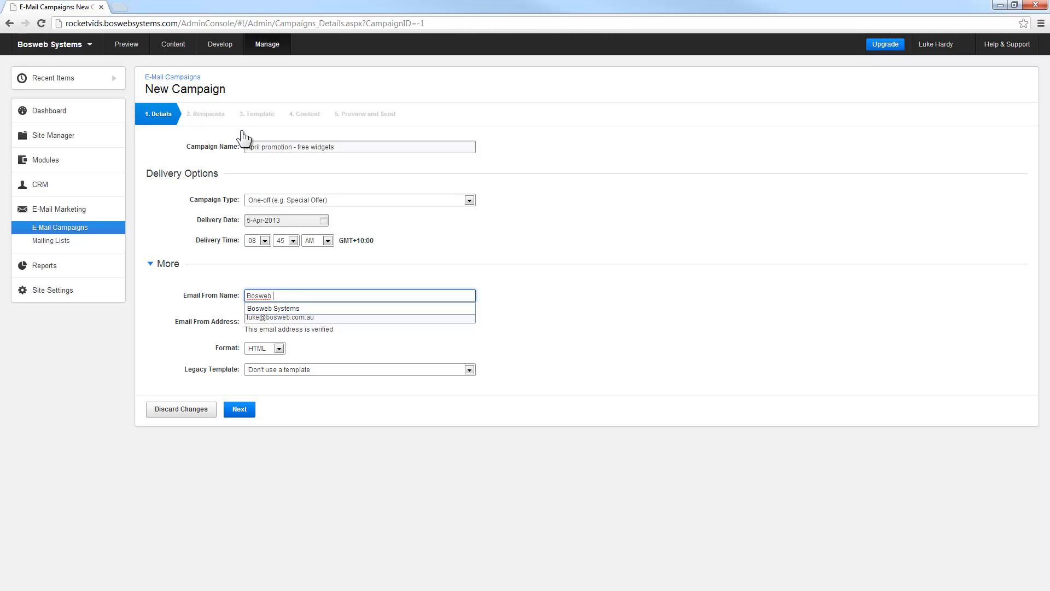
{"action": "type", "text": "Systems"}
{"action": "key", "text": "Down"}
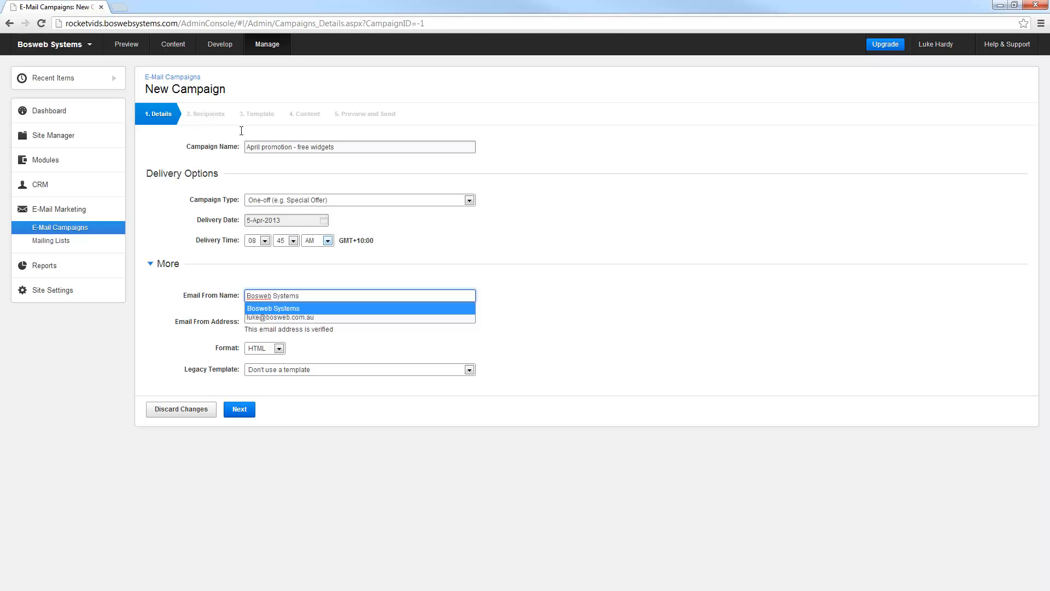
{"action": "key", "text": "Return"}
{"action": "left_click", "coordinate": [241, 131]}
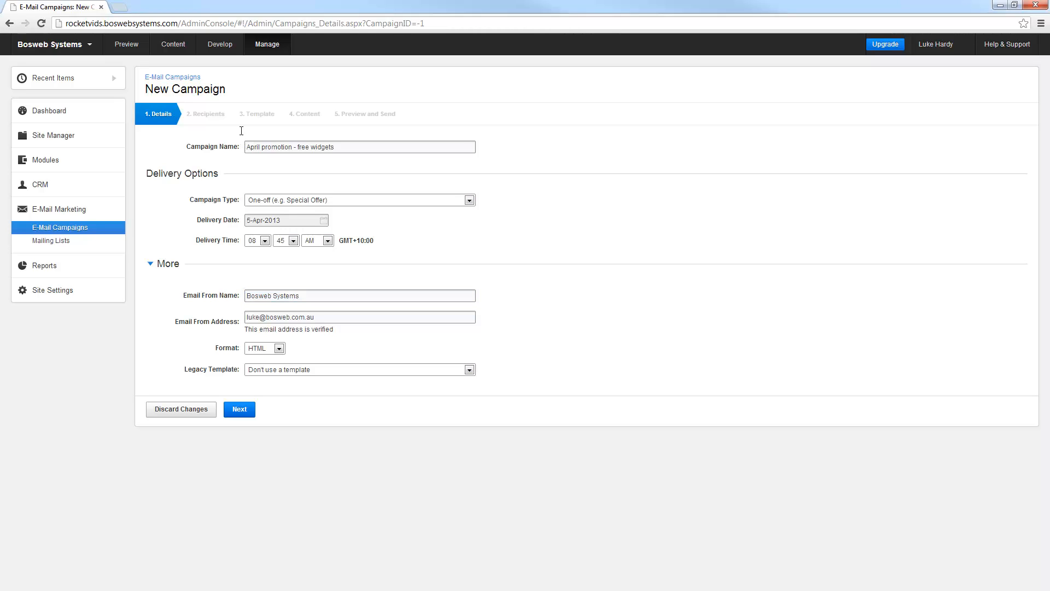
Change the From address to a different sender's email at the same company domain.
{"action": "left_click", "coordinate": [260, 318]}
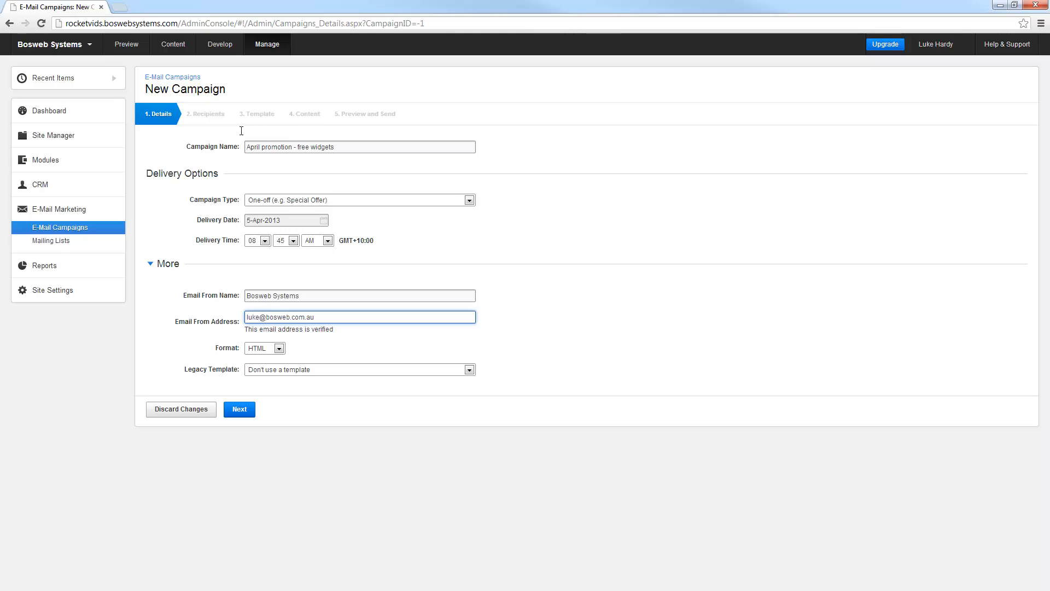
{"action": "key", "text": "shift+Home"}
{"action": "type", "text": "leanne"}
{"action": "left_click", "coordinate": [241, 131]}
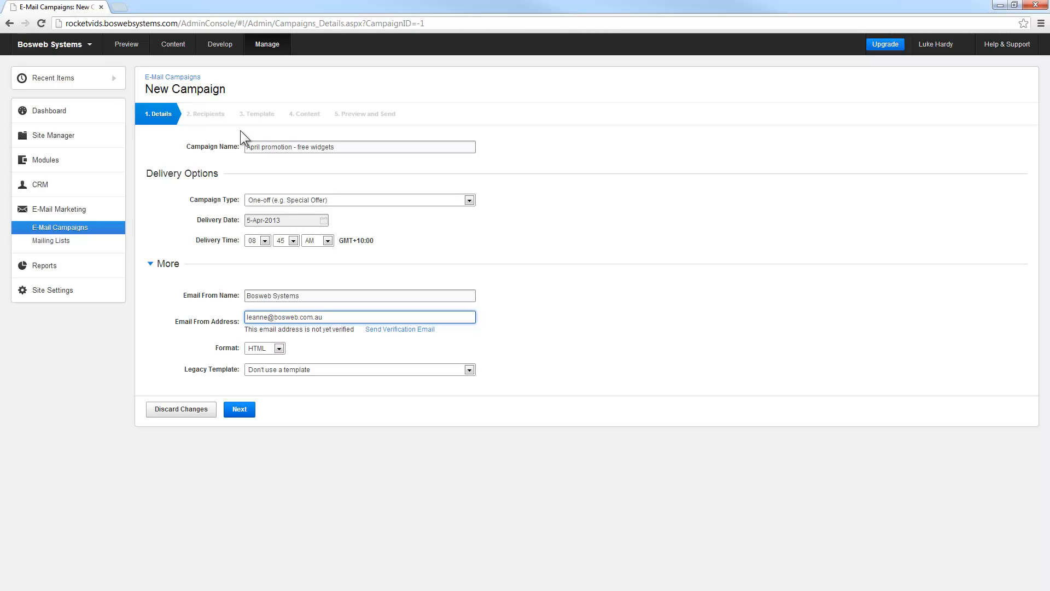
Choose HTML as the campaign's email format.
{"action": "left_click", "coordinate": [279, 348]}
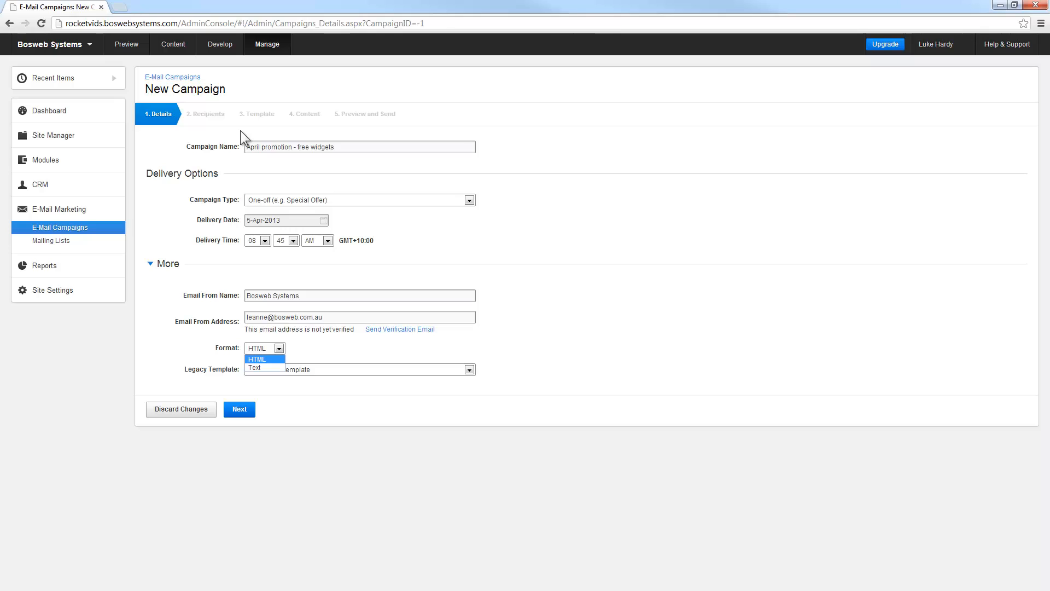
{"action": "key", "text": "Down"}
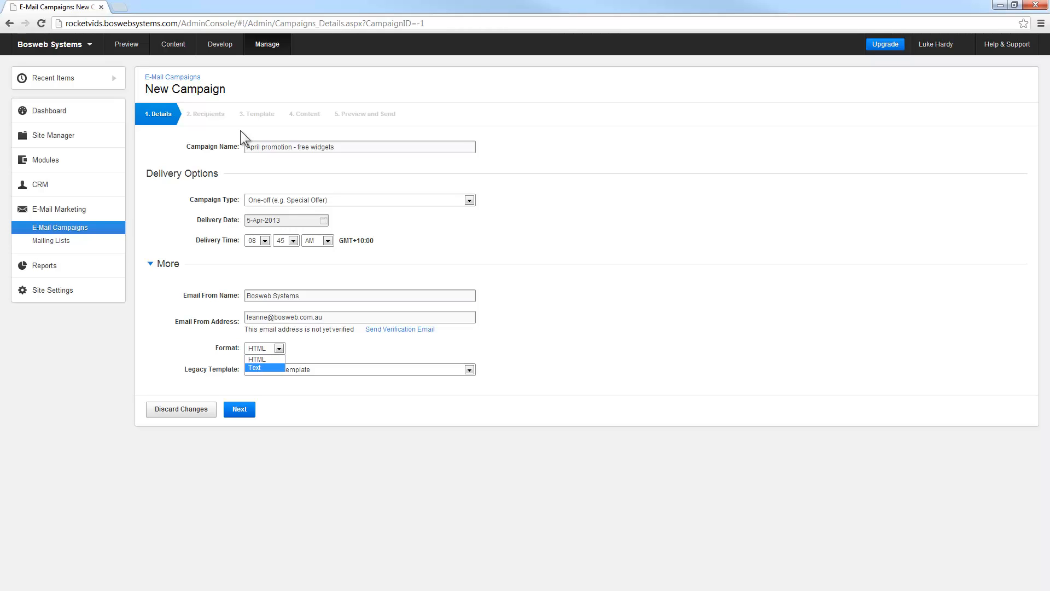
{"action": "key", "text": "Up"}
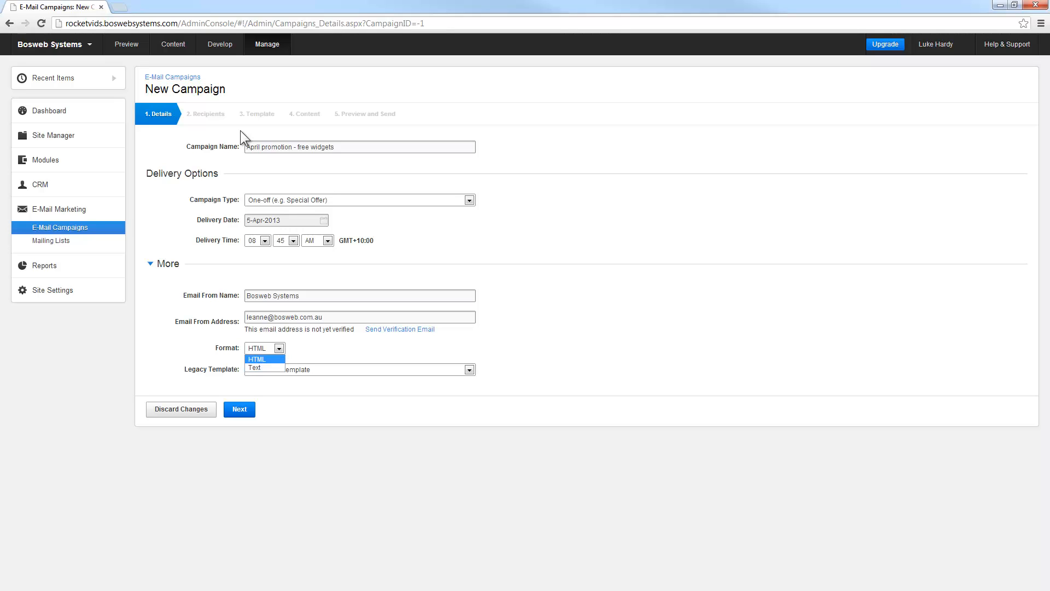
{"action": "key", "text": "Return"}
Set the legacy template to Newsletter and accept updating the list of CSS classes for the WYSIWYG editor.
{"action": "key", "text": "alt+Down"}
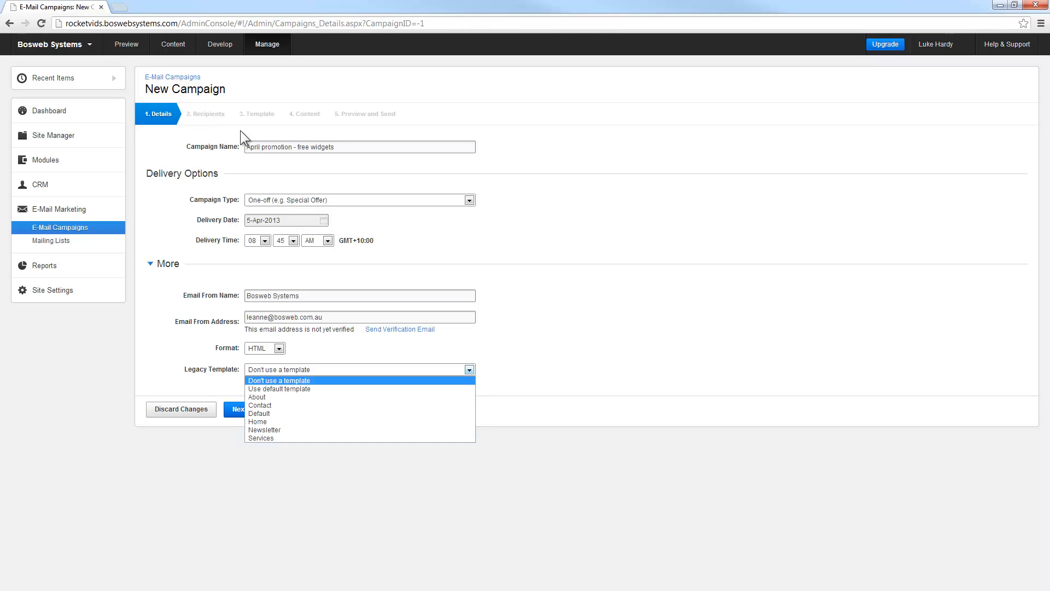
{"action": "key", "text": "Down"}
{"action": "key", "text": "Down"}
{"action": "key", "text": "Down"}
{"action": "key", "text": "Down"}
{"action": "key", "text": "Down"}
{"action": "key", "text": "Down"}
{"action": "key", "text": "Down"}
{"action": "key", "text": "Up"}
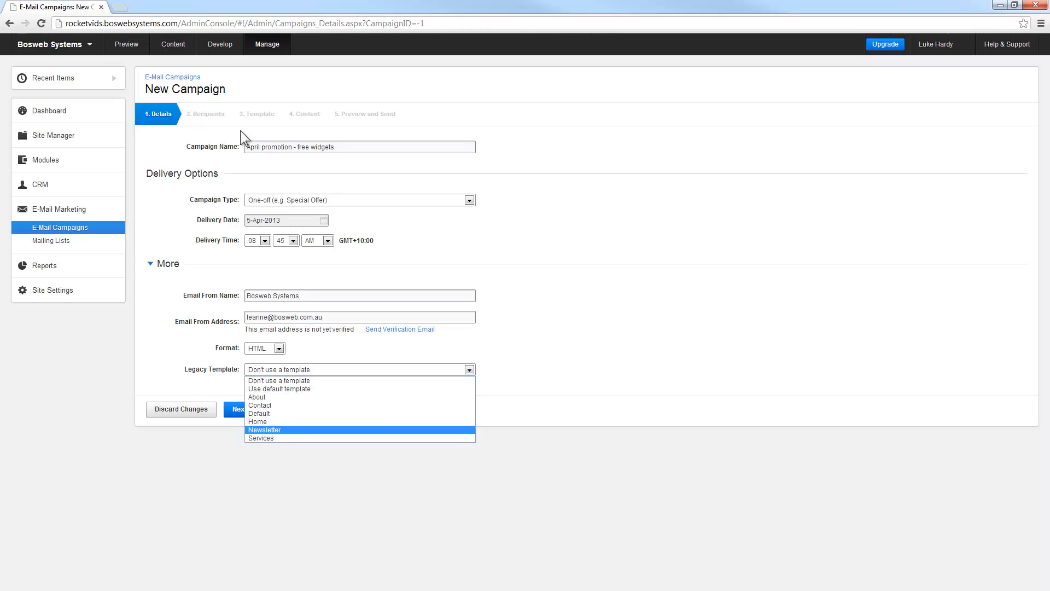
{"action": "key", "text": "Up"}
{"action": "key", "text": "Down"}
{"action": "key", "text": "Return"}
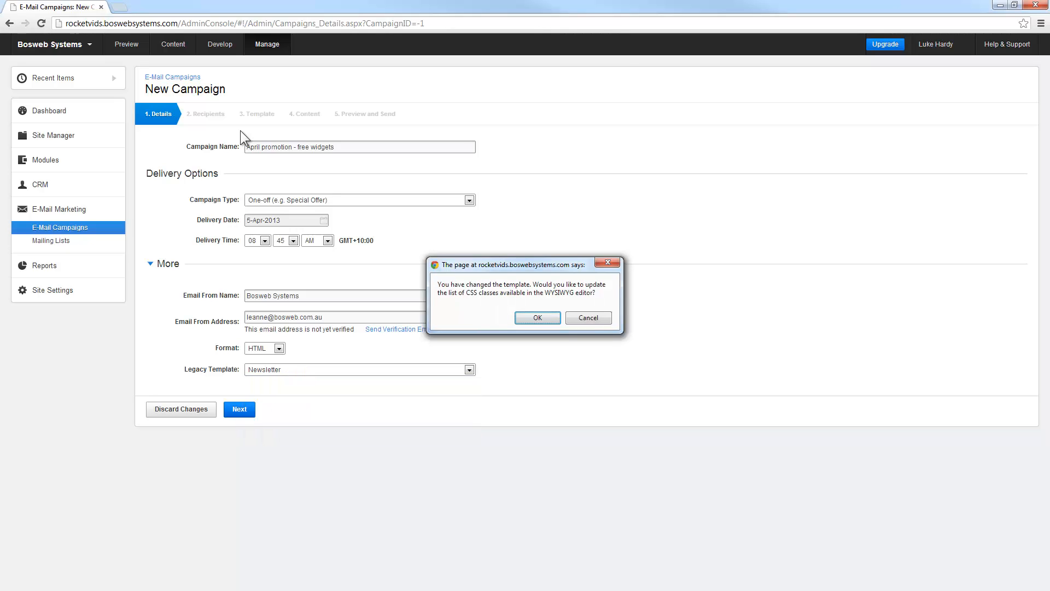
{"action": "key", "text": "Return"}
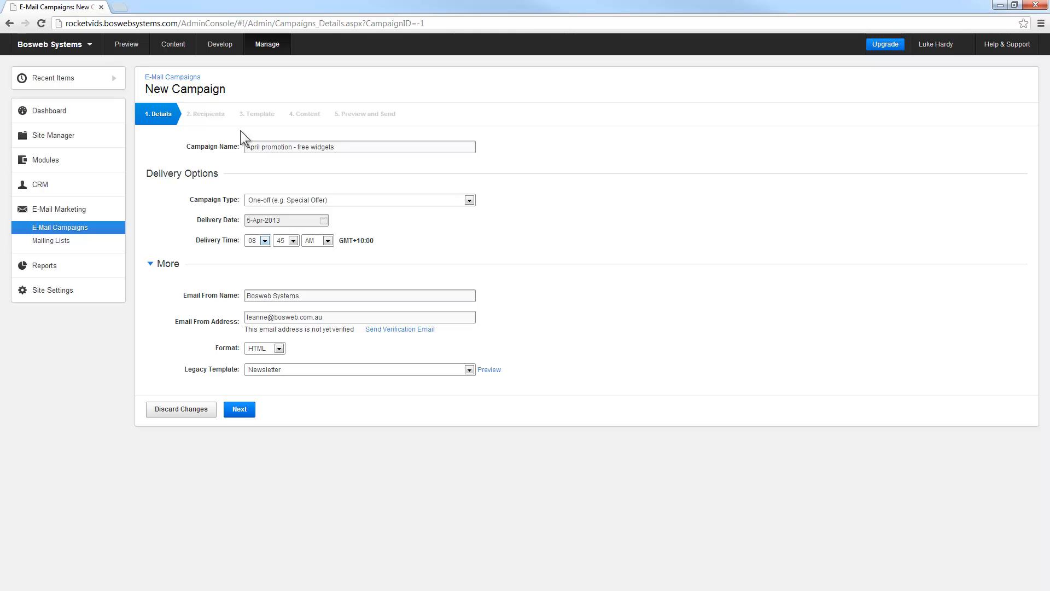
Continue to the Recipients stage and add the Newsletter mailing list to the campaign's Send To recipients.
{"action": "key", "text": "Return"}
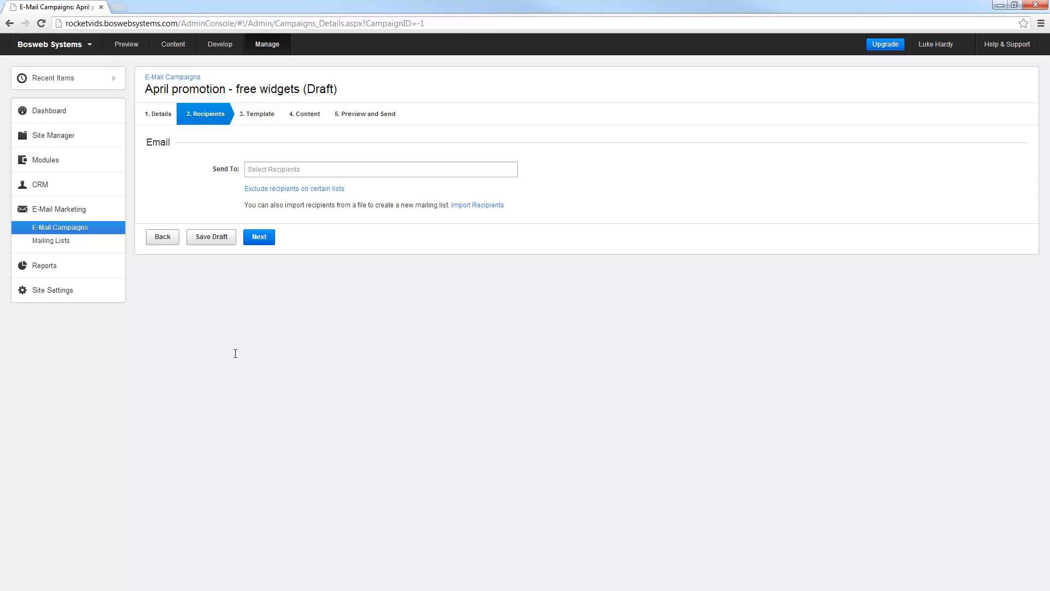
{"action": "left_click", "coordinate": [381, 170]}
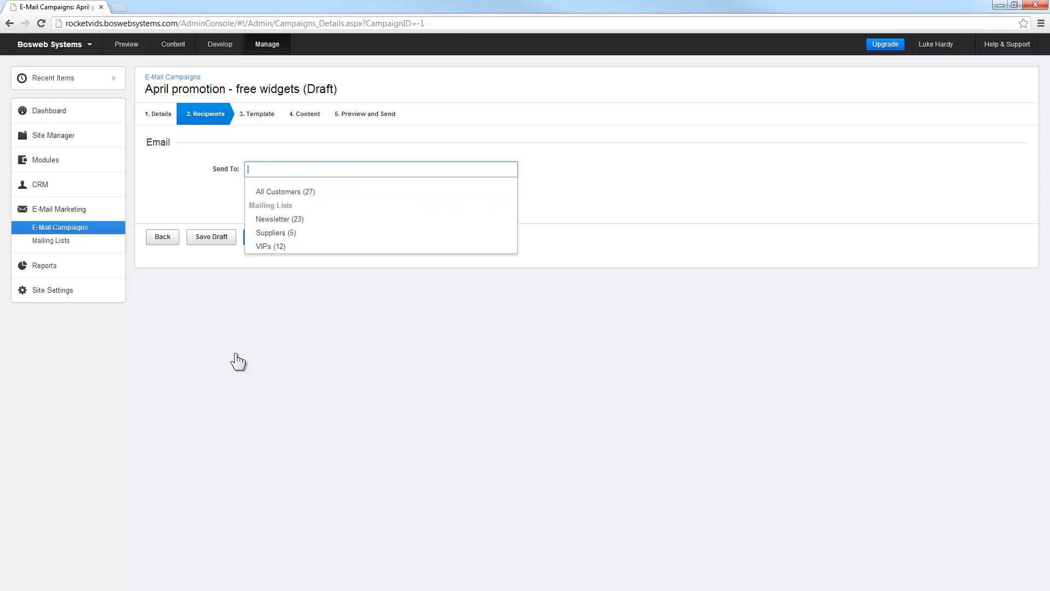
{"action": "key", "text": "Down"}
{"action": "key", "text": "Down"}
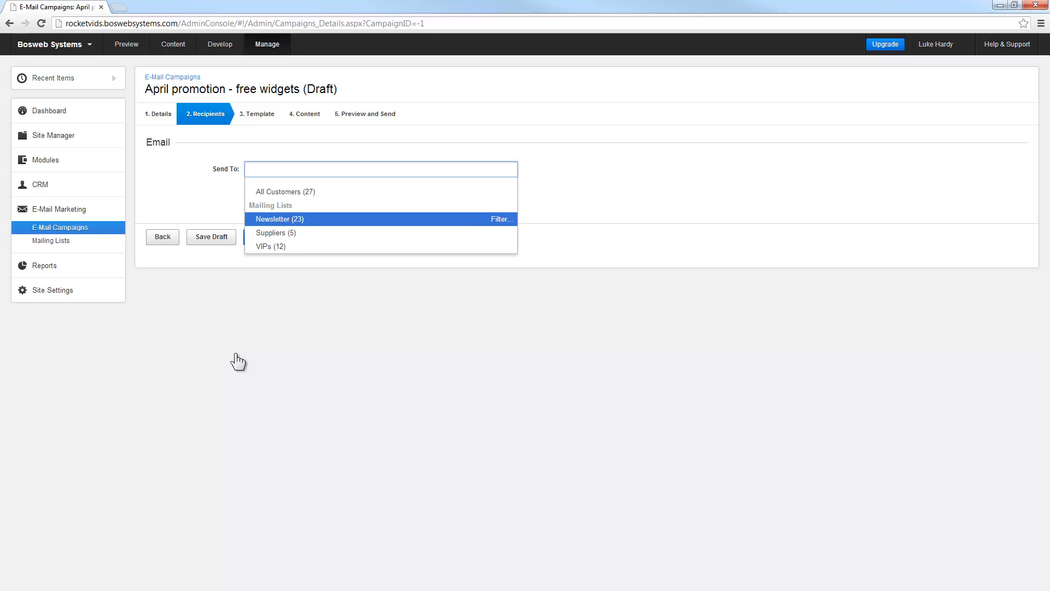
{"action": "key", "text": "Up"}
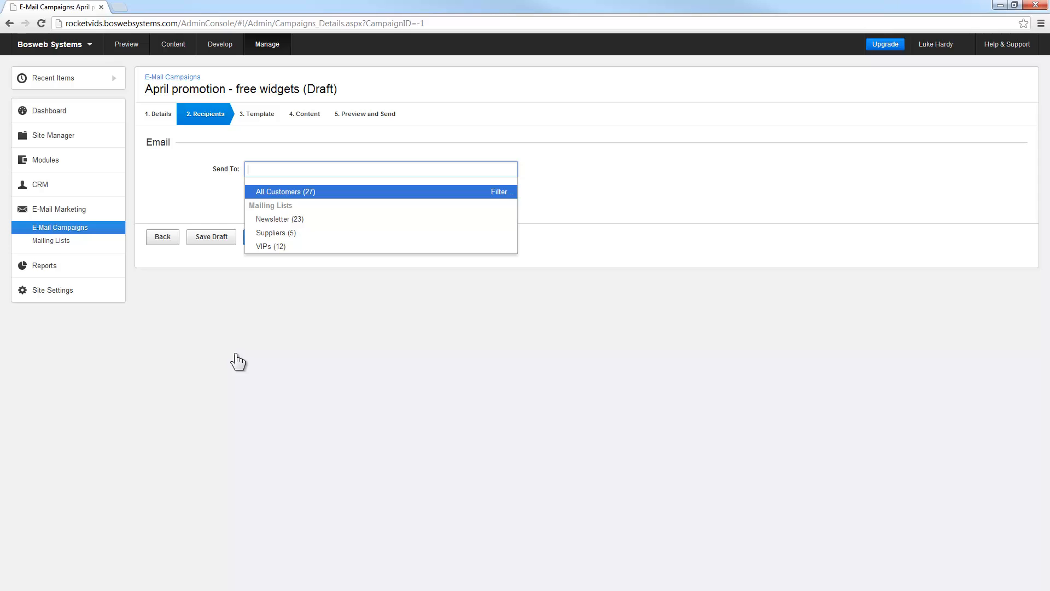
{"action": "key", "text": "Up"}
{"action": "key", "text": "Down"}
{"action": "key", "text": "Down"}
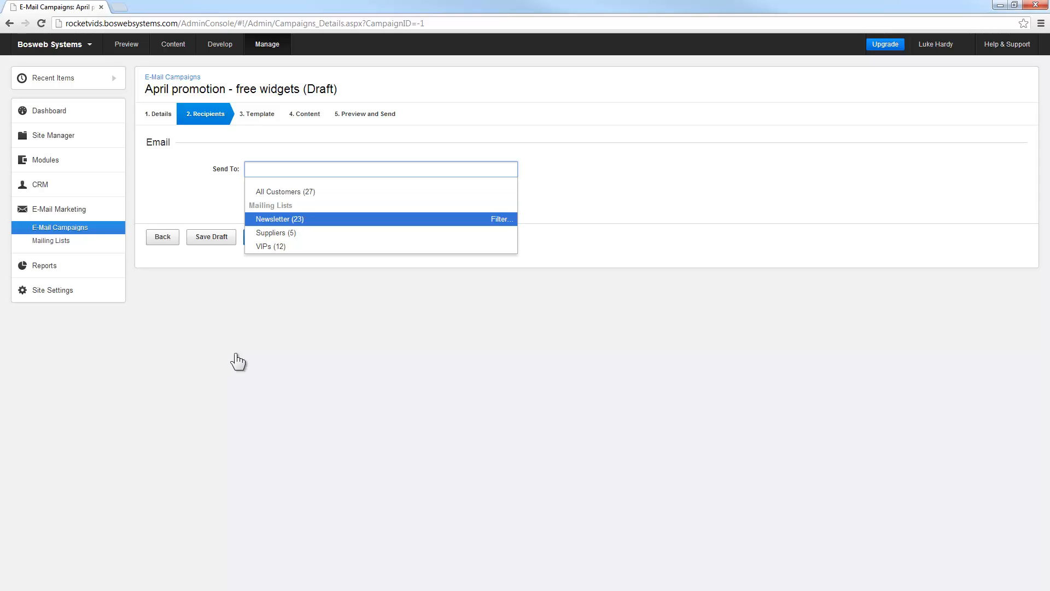
{"action": "key", "text": "Down"}
{"action": "key", "text": "Up"}
{"action": "key", "text": "Return"}
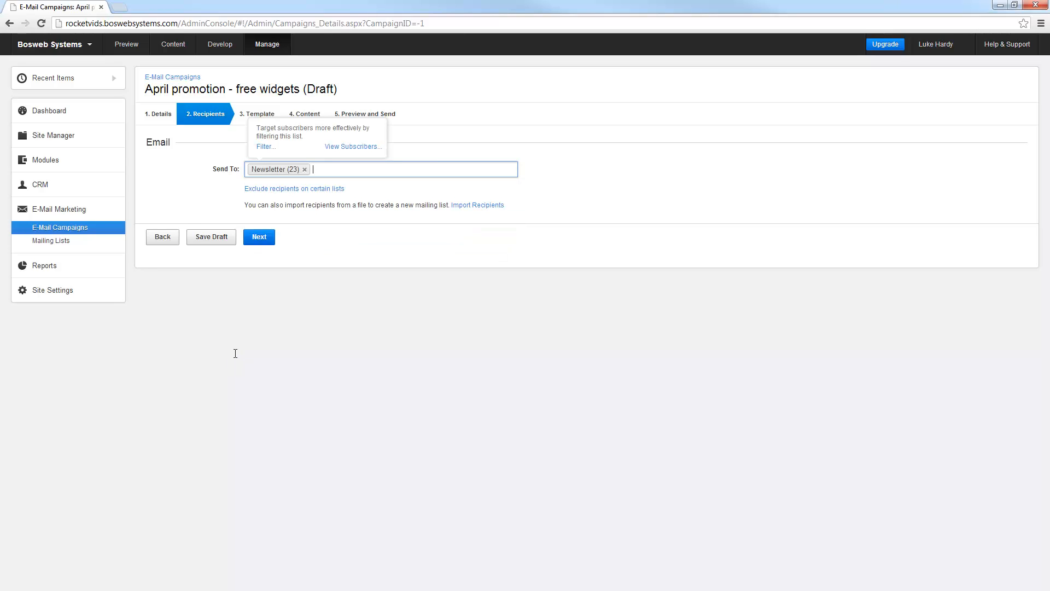
Add the VIPs mailing list as a second Send To recipient list.
{"action": "key", "text": "Down"}
{"action": "key", "text": "Down"}
{"action": "key", "text": "Down"}
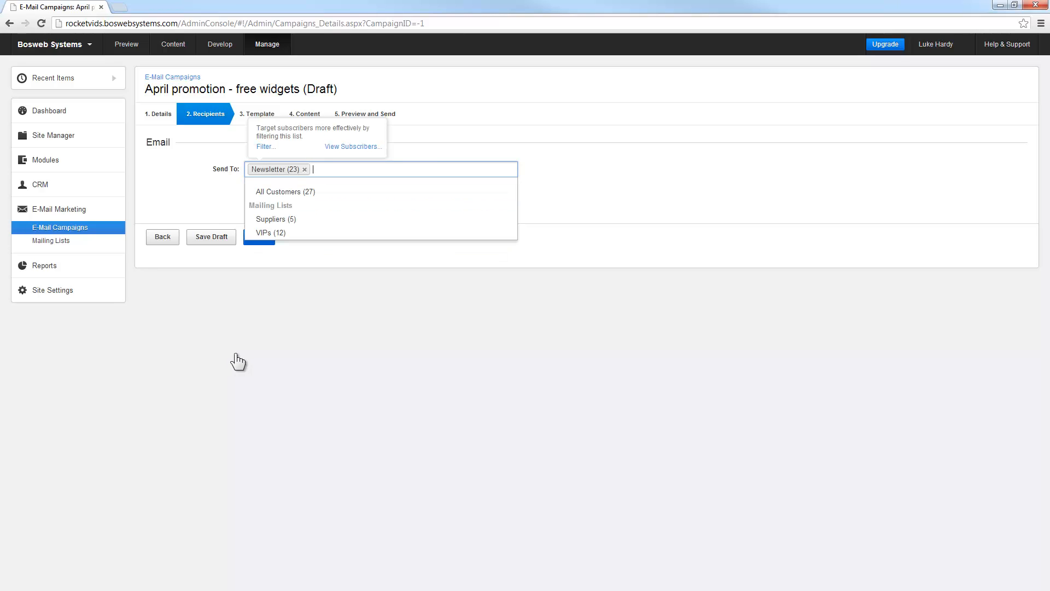
{"action": "key", "text": "Return"}
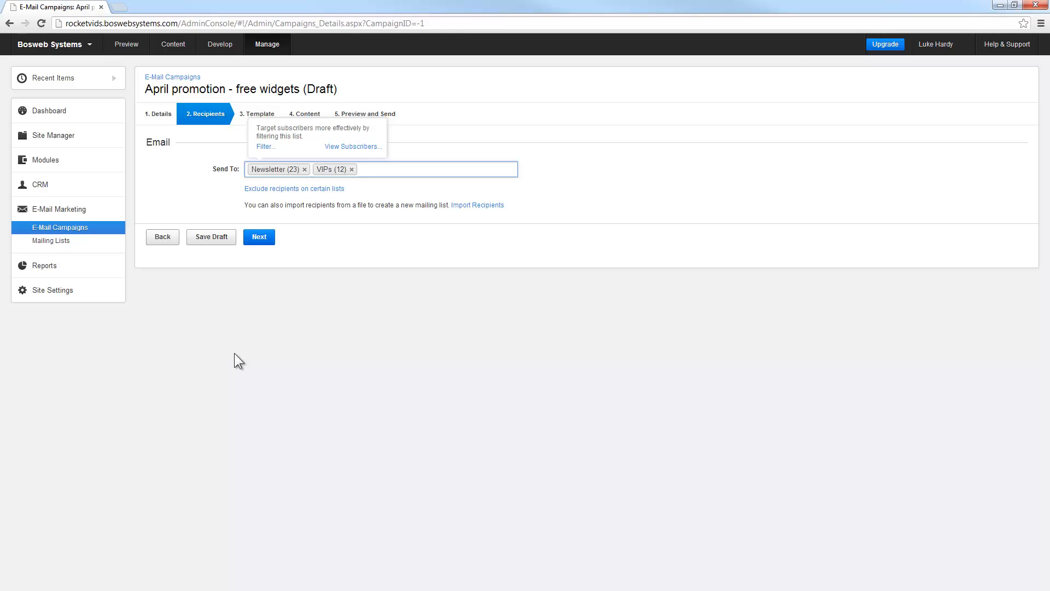
{"action": "left_click", "coordinate": [234, 353]}
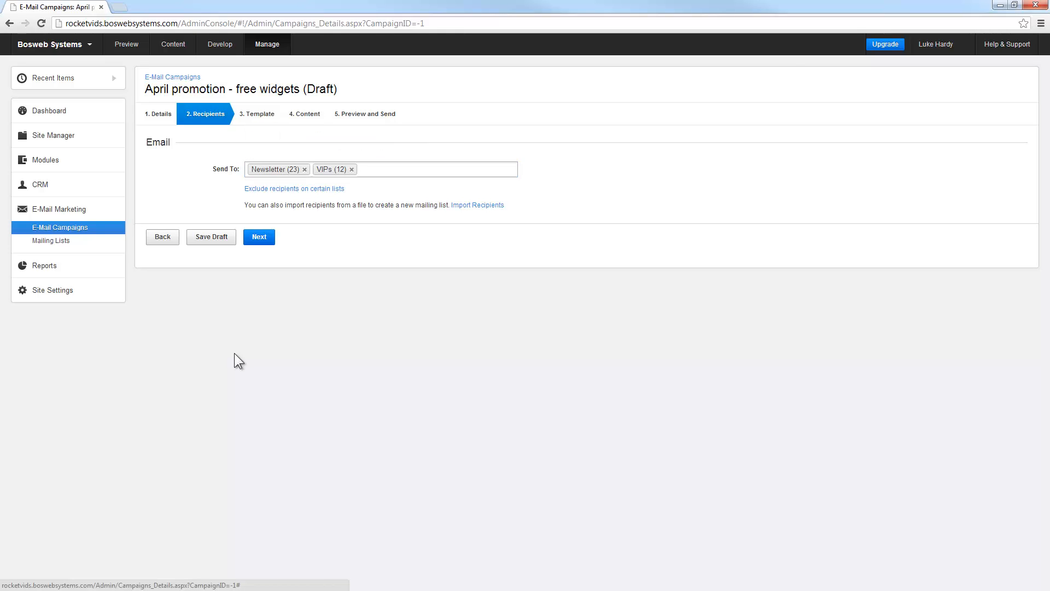
Enable excluding recipients on certain lists and exclude the Suppliers mailing list.
{"action": "key", "text": "Return"}
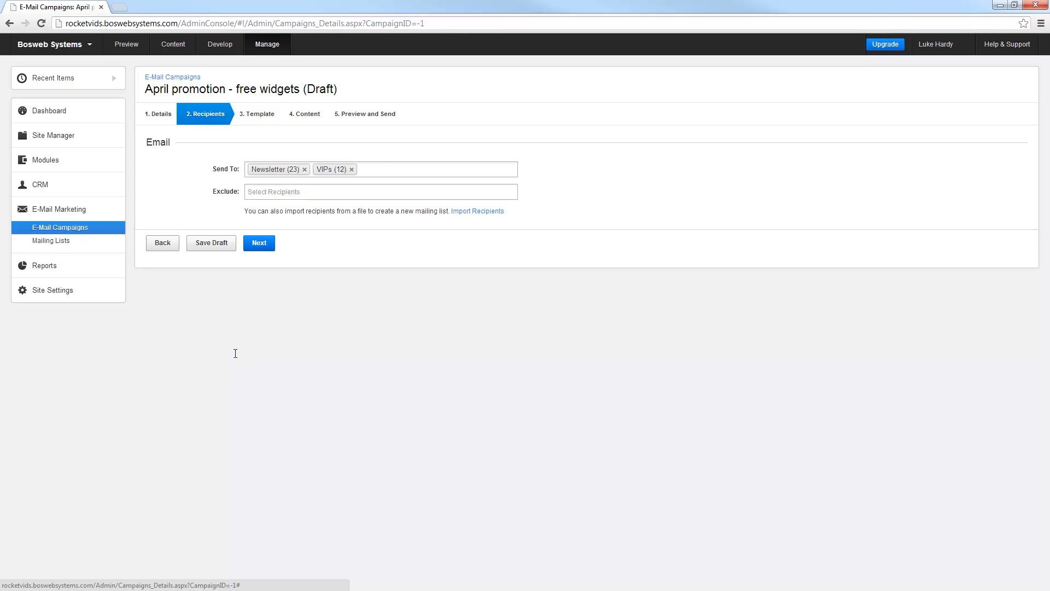
{"action": "key", "text": "Tab"}
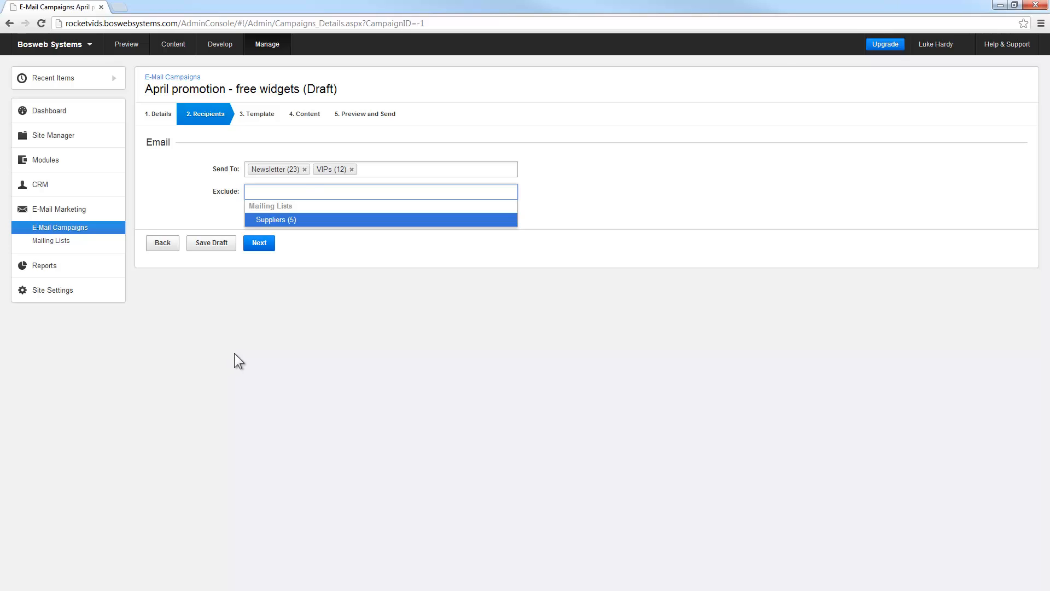
{"action": "key", "text": "Return"}
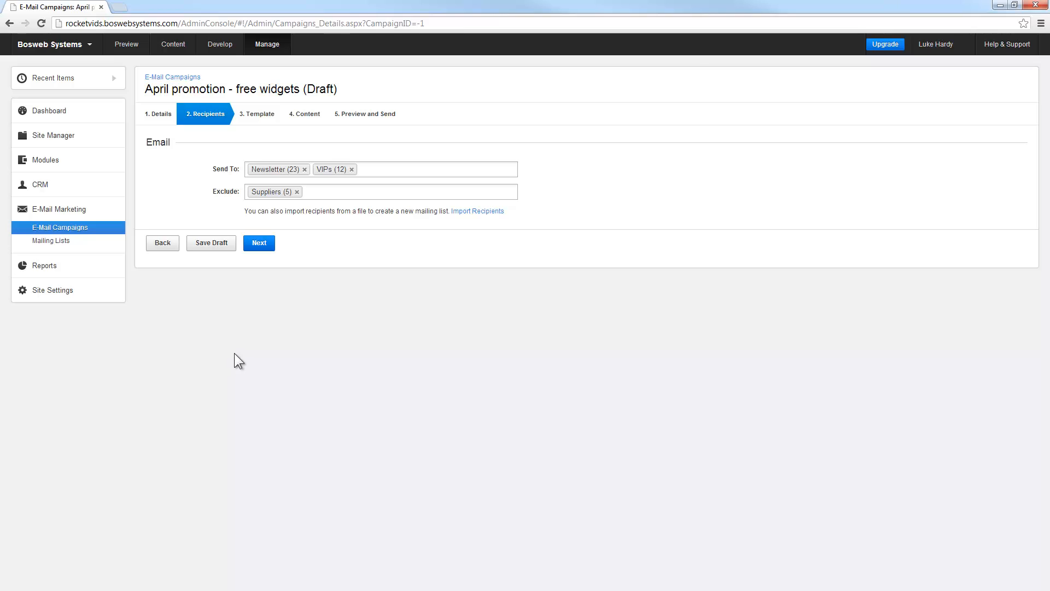
{"action": "key", "text": "Return"}
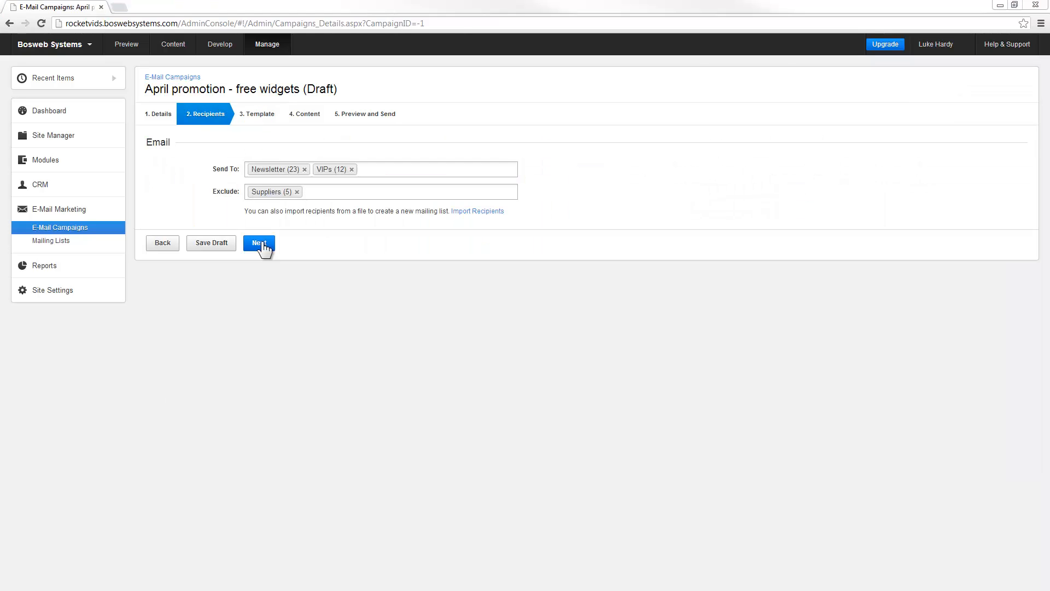
Continue to the Template stage, try News #1, settle on the blank Start From Scratch template and proceed to the content.
{"action": "left_click", "coordinate": [260, 243]}
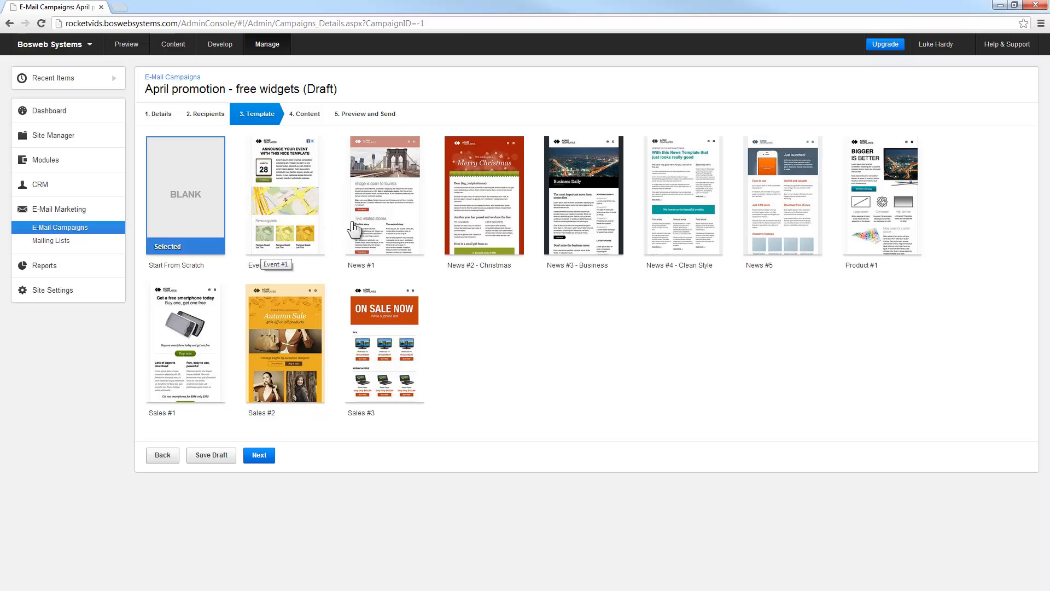
{"action": "left_click", "coordinate": [378, 200]}
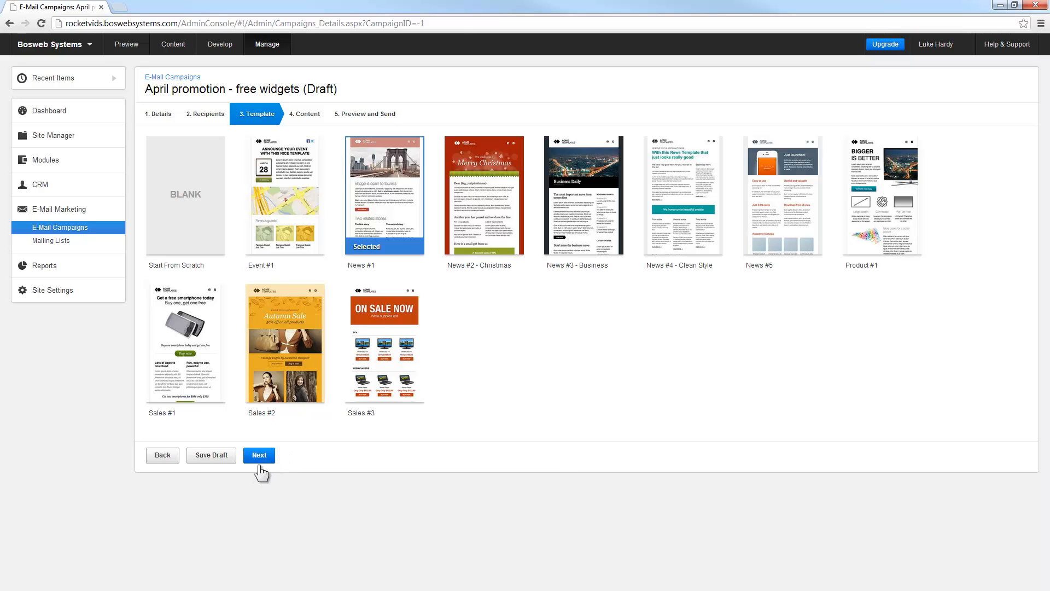
{"action": "left_click", "coordinate": [188, 219]}
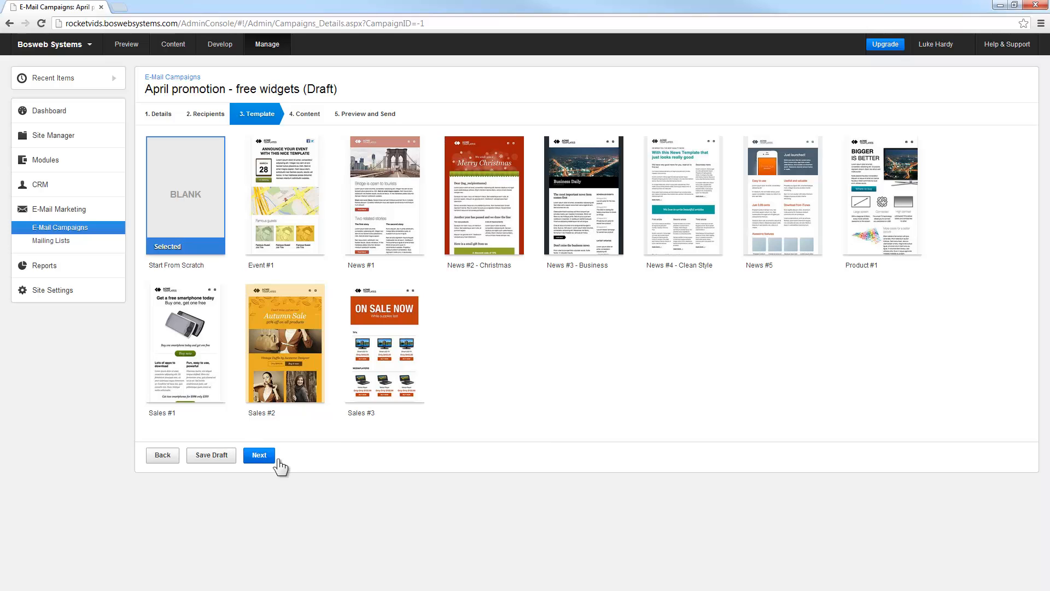
{"action": "left_click", "coordinate": [259, 455]}
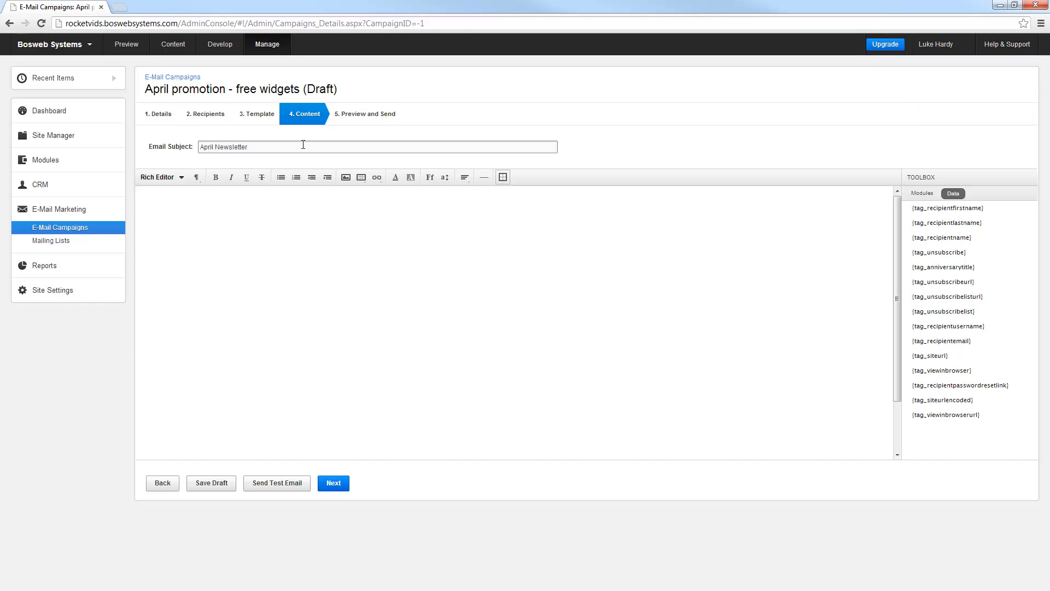
Replace the email subject with "Aplril is free widgetrs month, wooooo!".
{"action": "left_click_drag", "start_coordinate": [248, 147], "coordinate": [207, 145]}
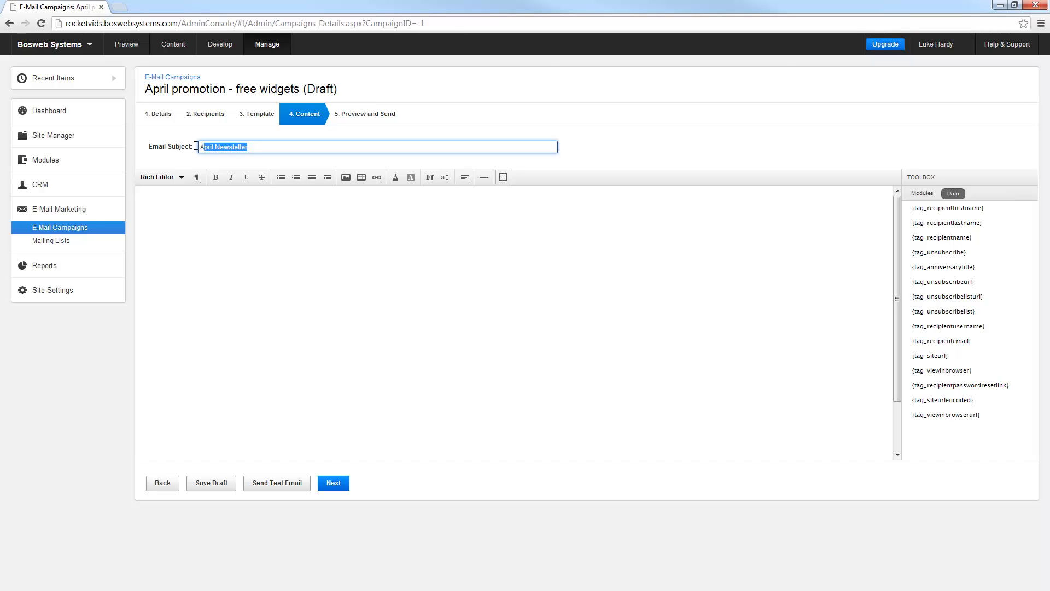
{"action": "mouse_move", "coordinate": [191, 144]}
{"action": "type", "text": "Aplril is free widgetrs month, m"}
{"action": "key", "text": "BackSpace"}
{"action": "type", "text": "w"}
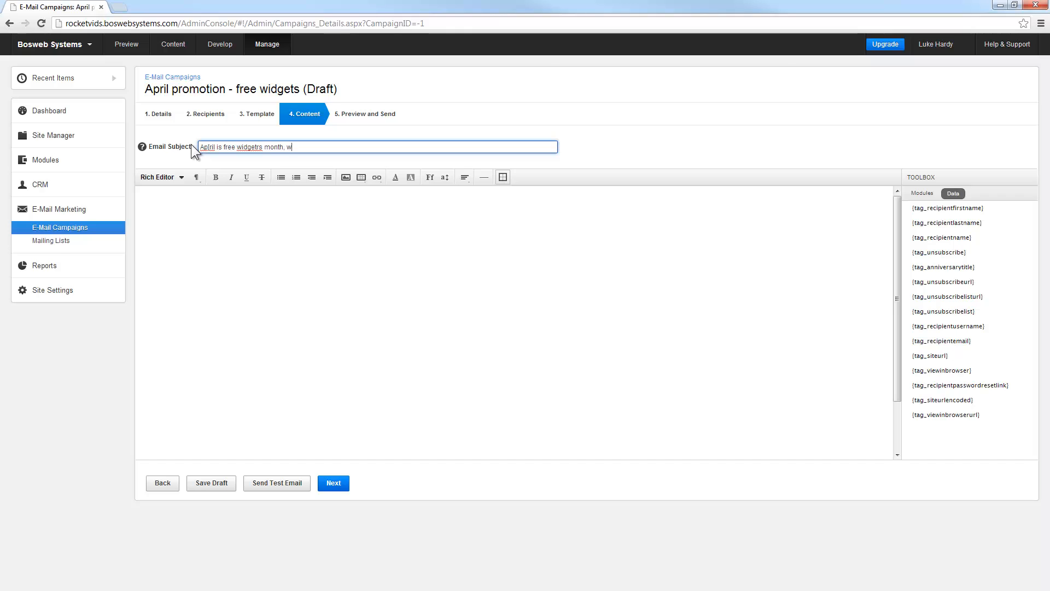
{"action": "type", "text": "ooooo!"}
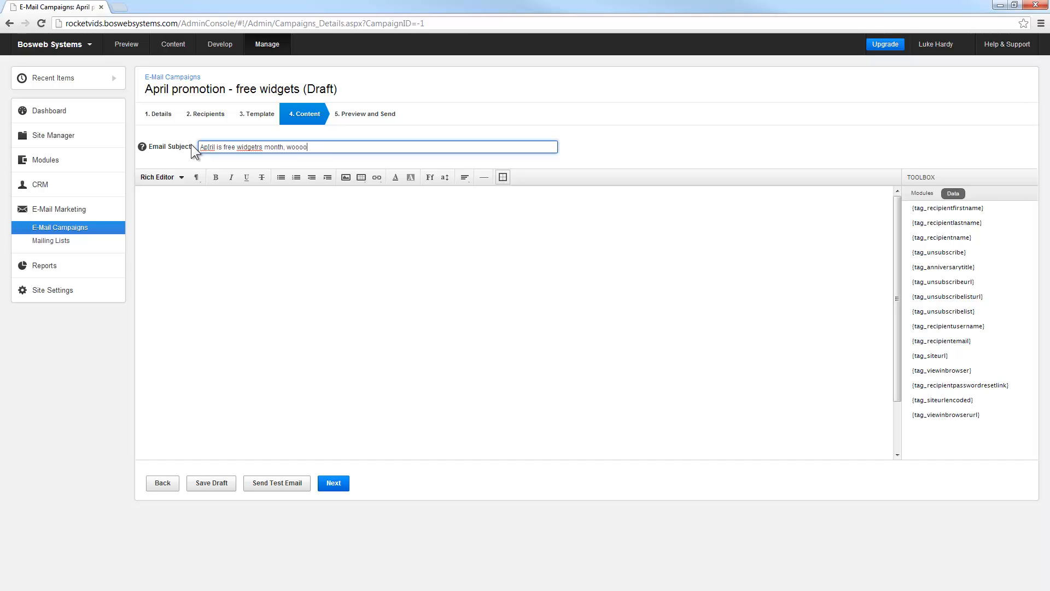
Enter "Heading 1" in the email body and format it with the Header 1 style.
{"action": "left_click", "coordinate": [231, 196]}
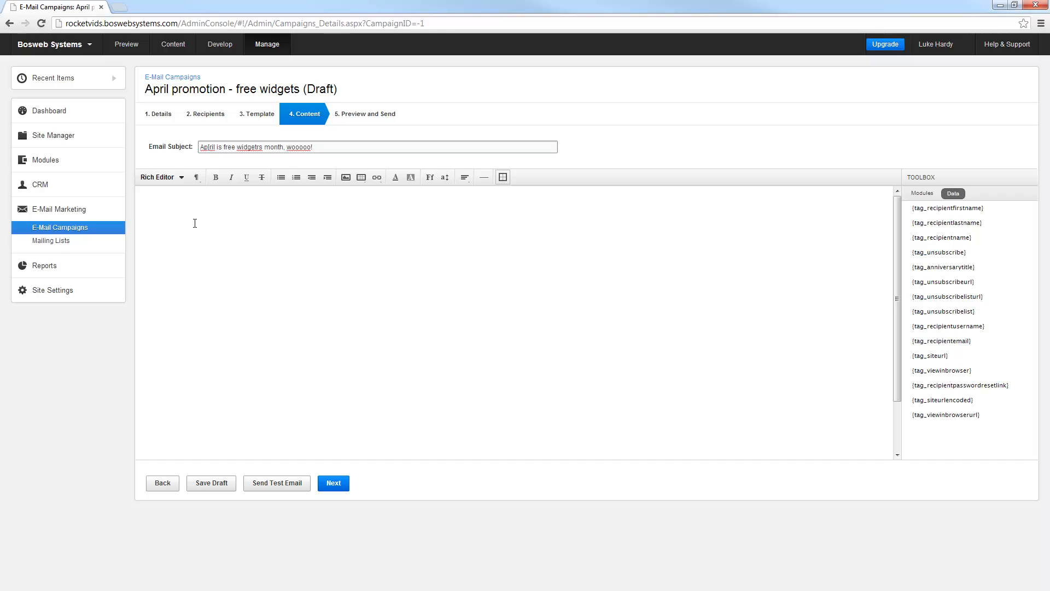
{"action": "type", "text": "Heading 1"}
{"action": "left_click_drag", "start_coordinate": [170, 213], "coordinate": [135, 212]}
{"action": "left_click", "coordinate": [197, 177]}
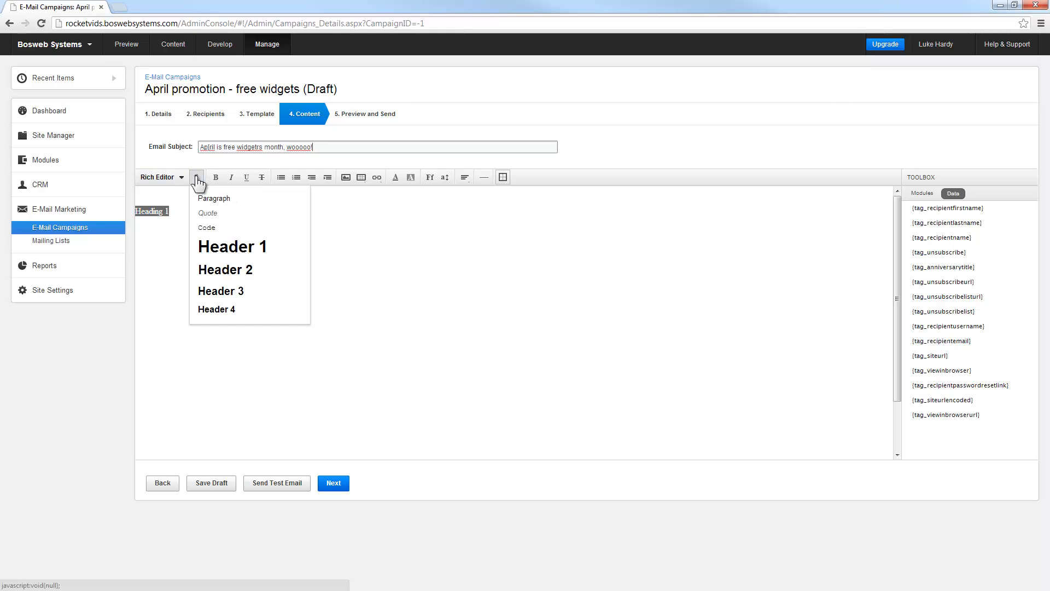
{"action": "left_click", "coordinate": [240, 250]}
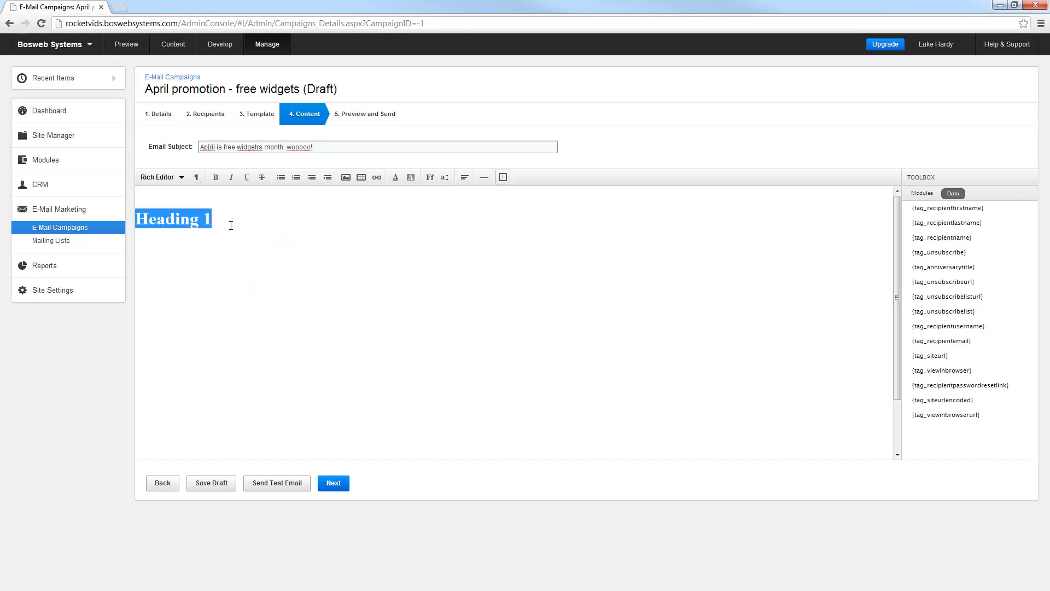
Add the text "Here's all of my awesome content." below the heading and save the campaign draft.
{"action": "key", "text": "Return"}
{"action": "key", "text": "Return"}
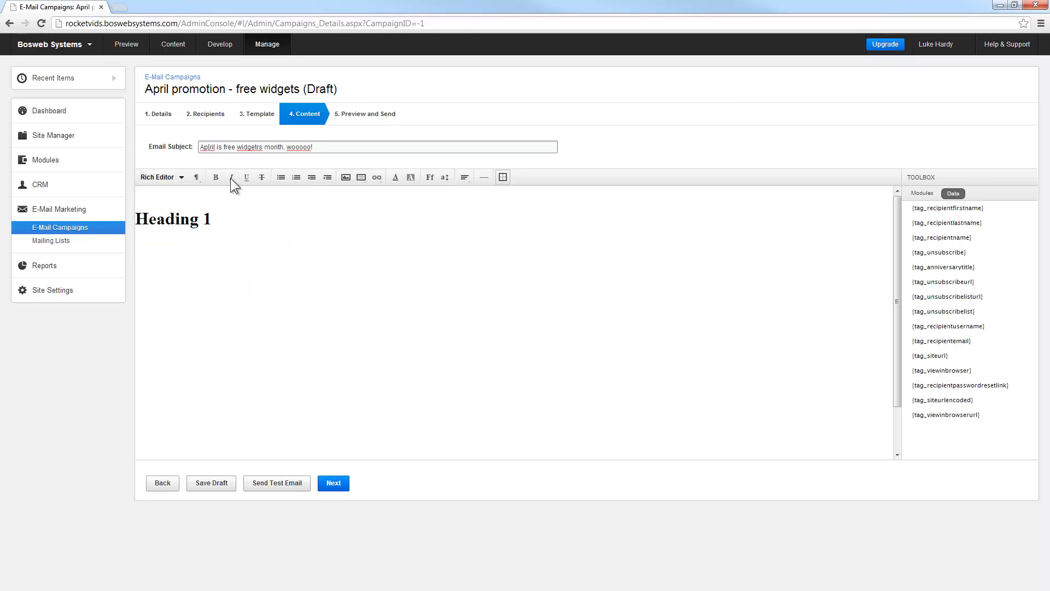
{"action": "left_click", "coordinate": [297, 178]}
{"action": "type", "text": "Here's all of my awesome content."}
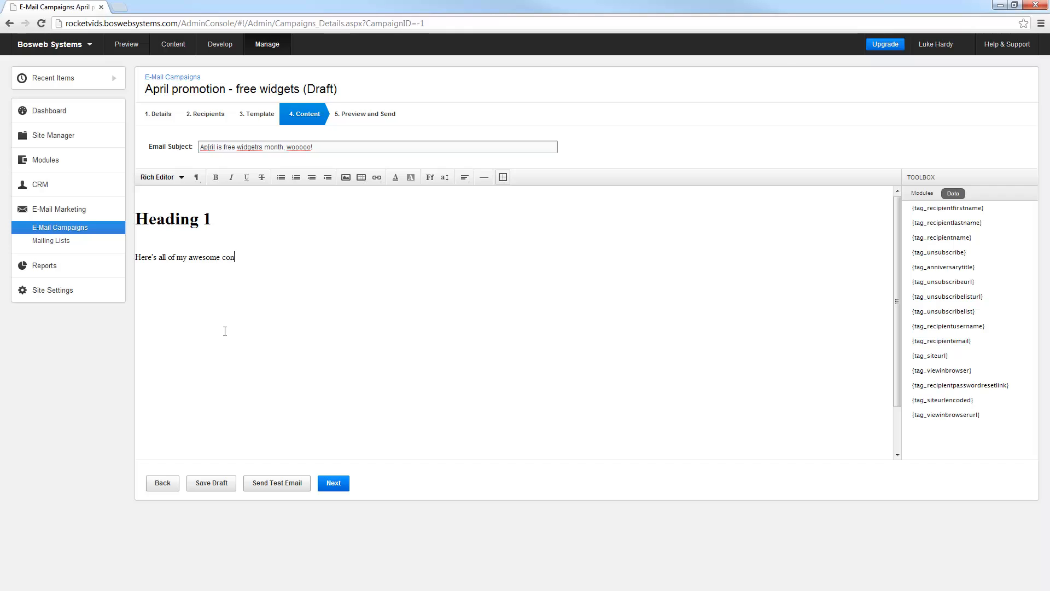
{"action": "left_click", "coordinate": [212, 482]}
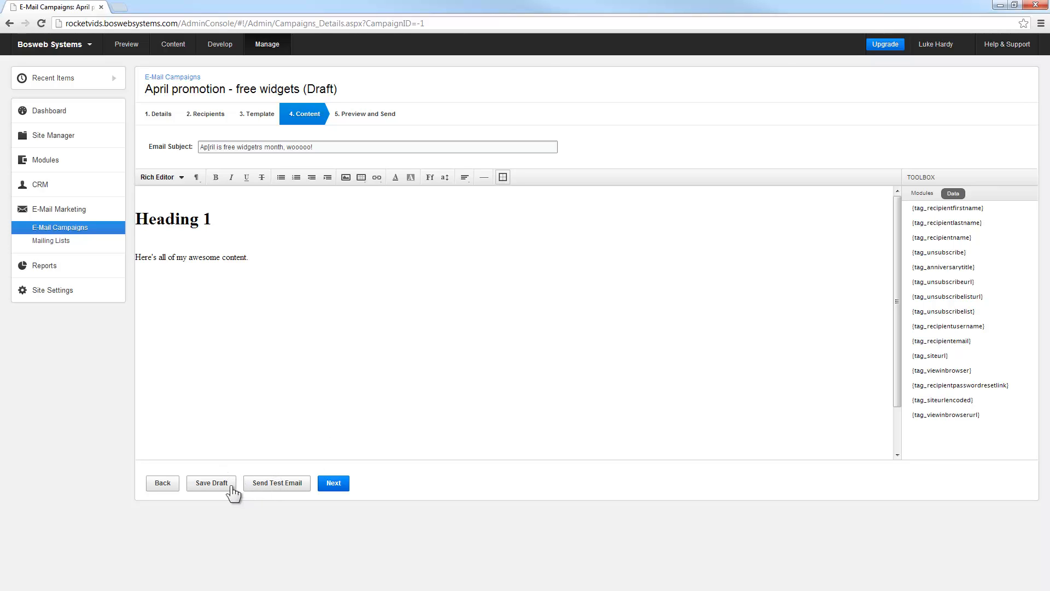
Send a test email, adding a second colleague's email address after the existing one, separated by a semicolon.
{"action": "left_click", "coordinate": [266, 485]}
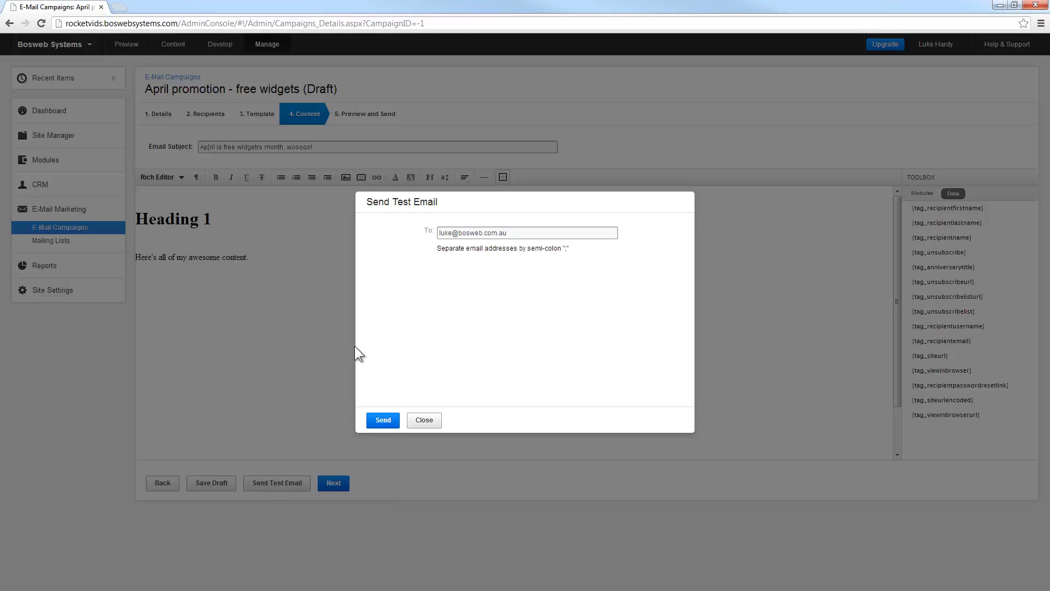
{"action": "left_click", "coordinate": [451, 233]}
{"action": "left_click", "coordinate": [533, 232]}
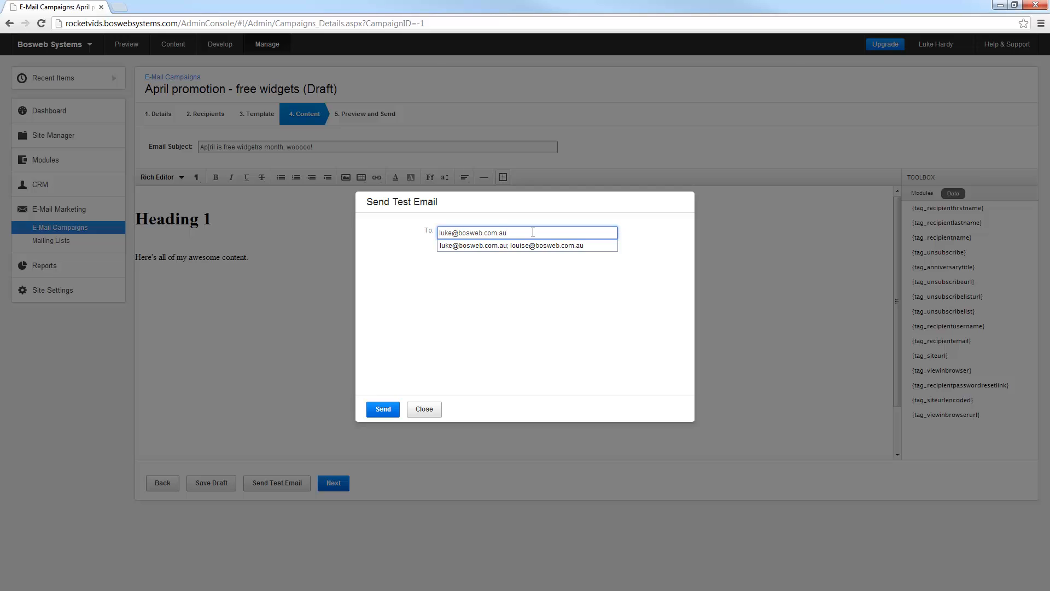
{"action": "left_click", "coordinate": [546, 274]}
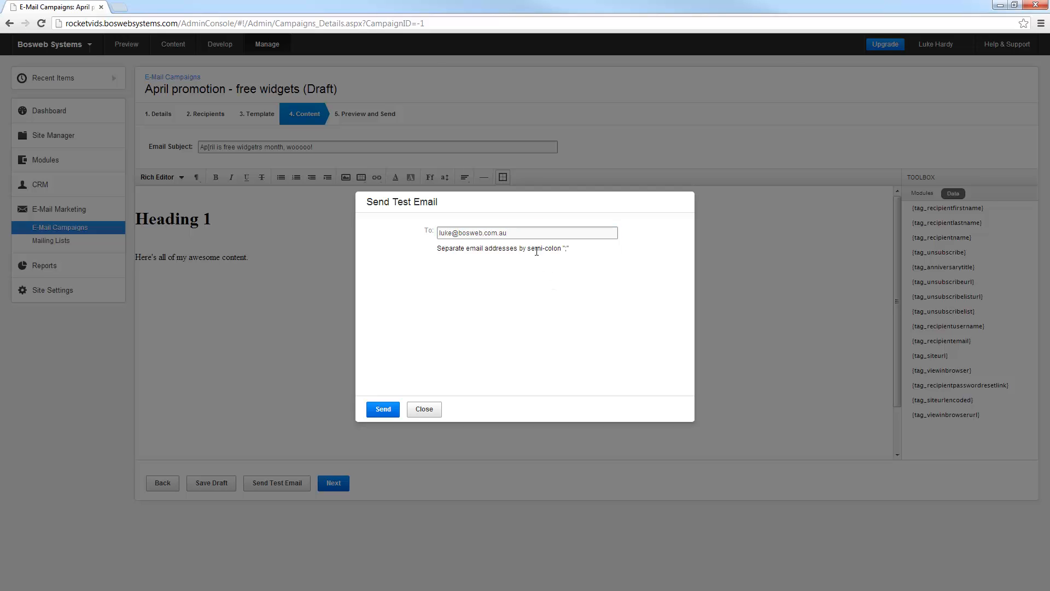
{"action": "left_click", "coordinate": [529, 231]}
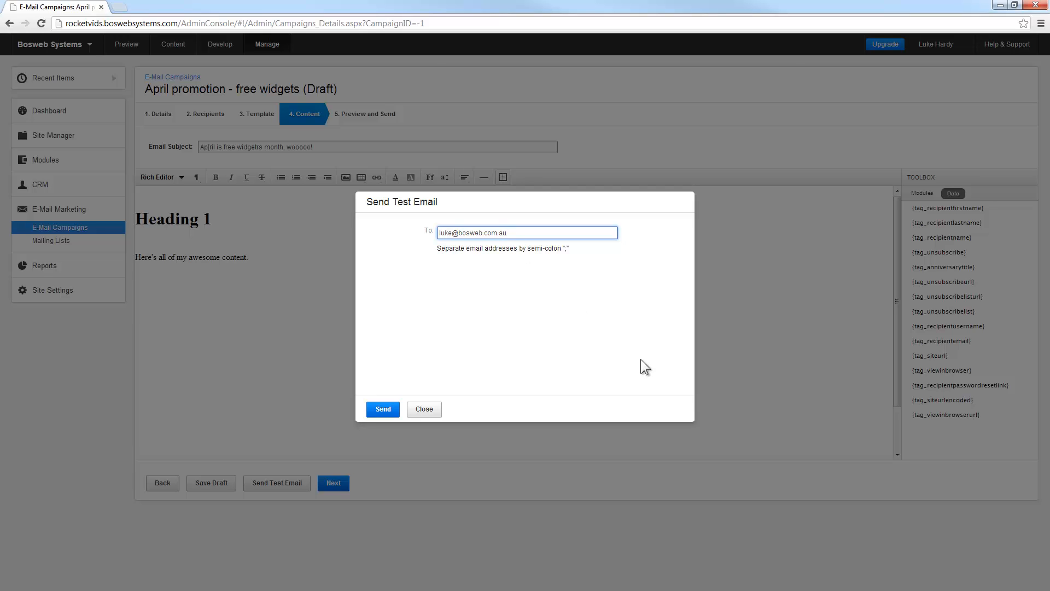
{"action": "type", "text": "; l"}
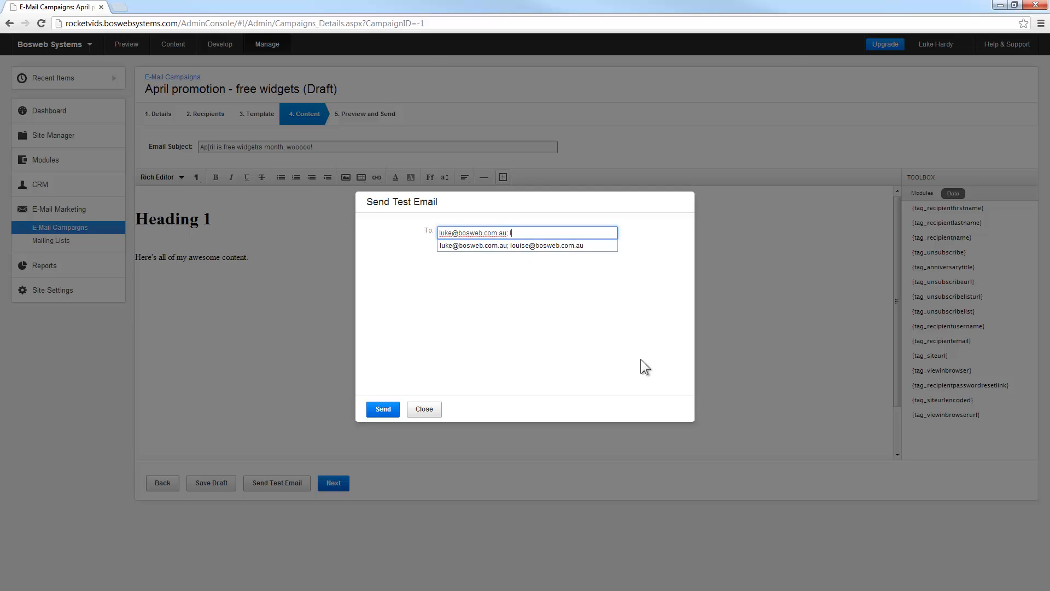
{"action": "key", "text": "Down"}
{"action": "key", "text": "Return"}
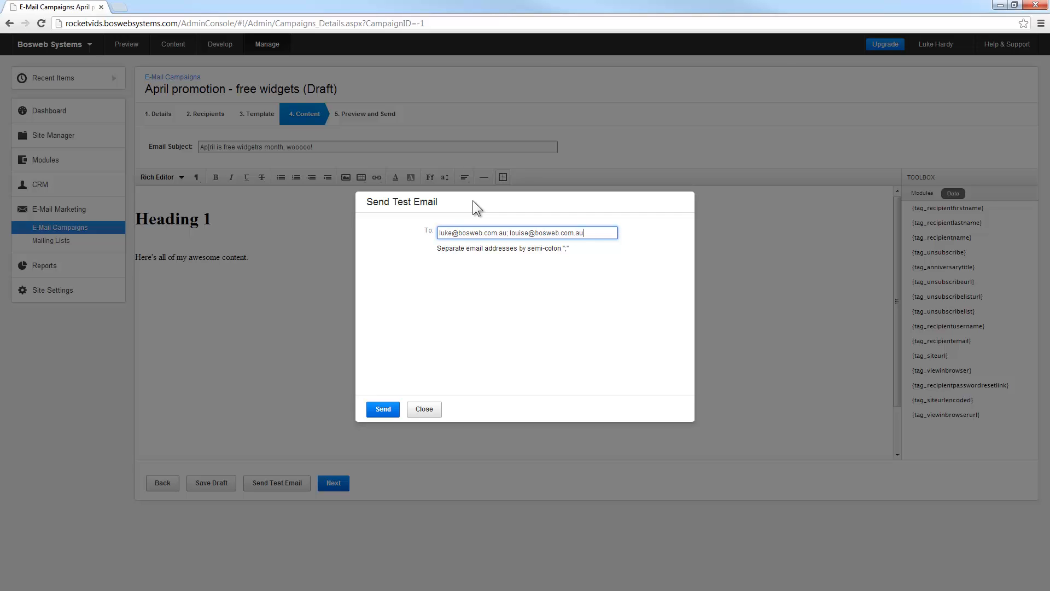
{"action": "left_click", "coordinate": [383, 411]}
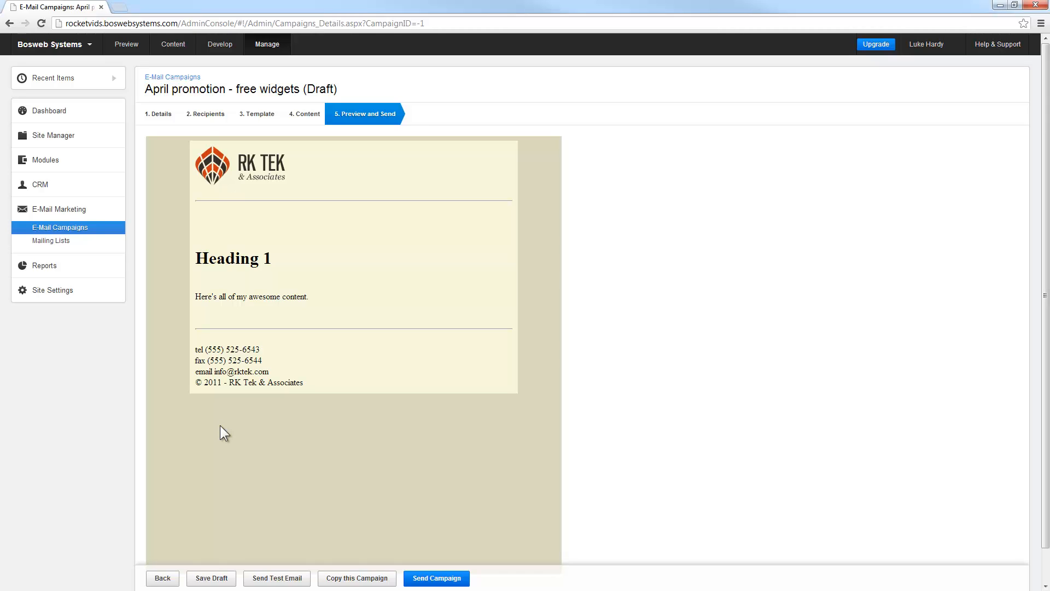
Review the rendered email, from its header to its footer, in the Preview and Send stage.
{"action": "scroll", "coordinate": [220, 425], "scroll_direction": "down", "scroll_amount": 1}
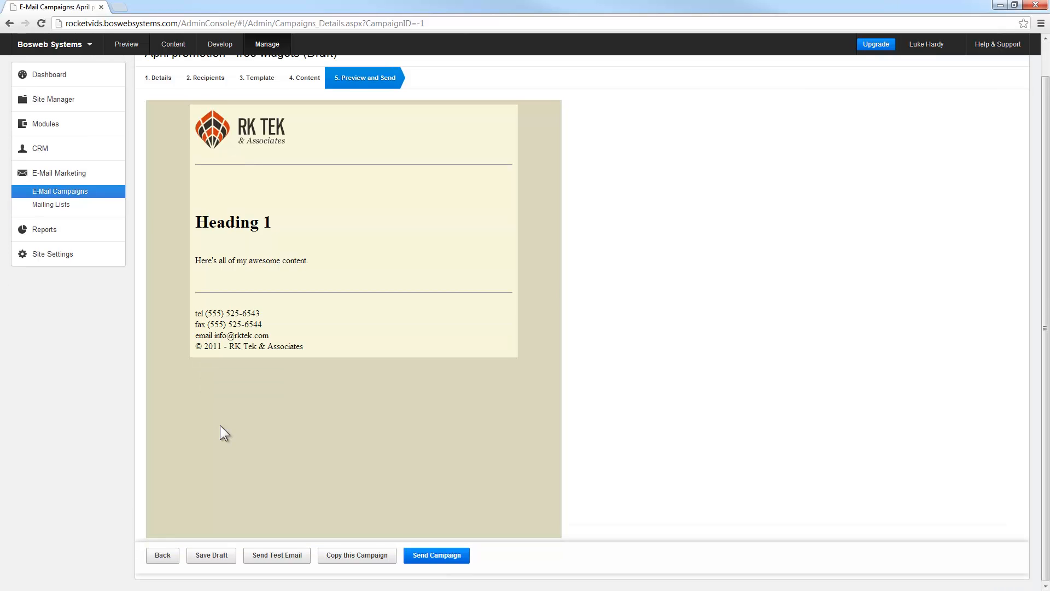
{"action": "scroll", "coordinate": [220, 425], "scroll_direction": "up", "scroll_amount": 1}
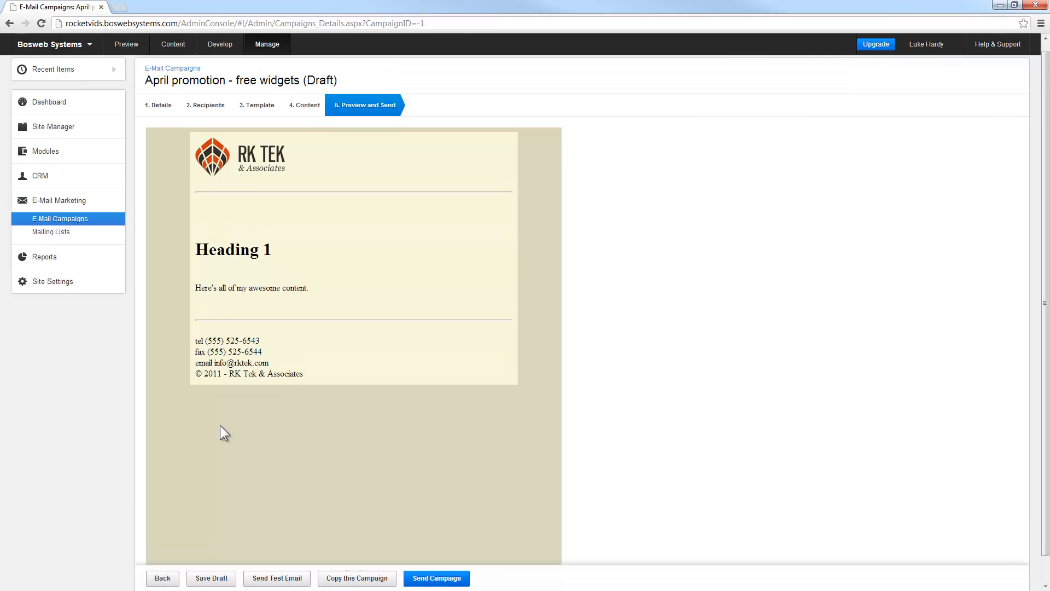
Send the campaign from the Preview and Send stage and confirm its delivery in the campaign confirmation.
{"action": "scroll", "coordinate": [220, 425], "scroll_direction": "down", "scroll_amount": 1}
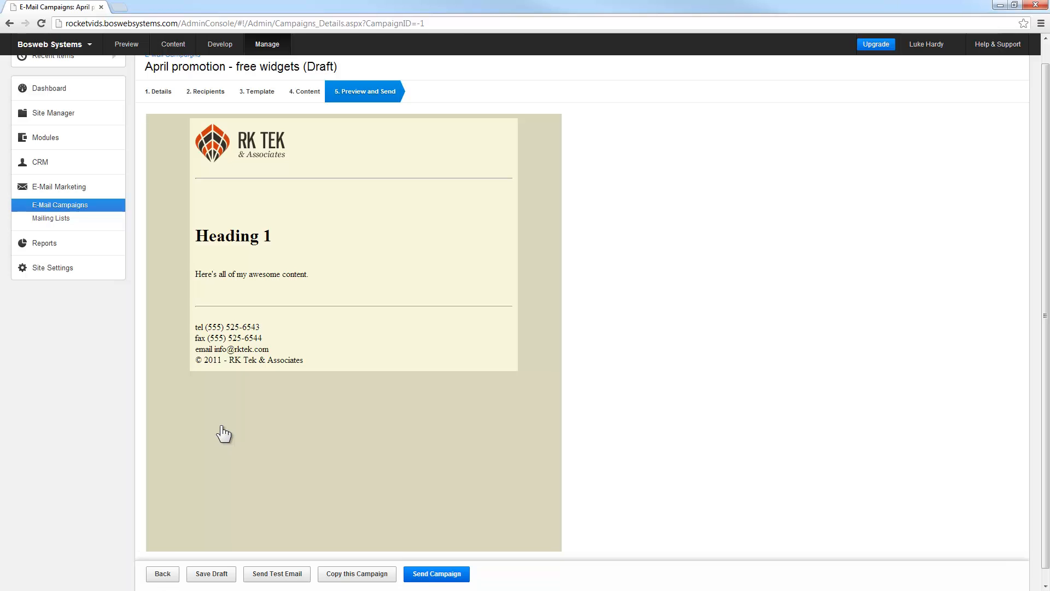
{"action": "left_click", "coordinate": [436, 575]}
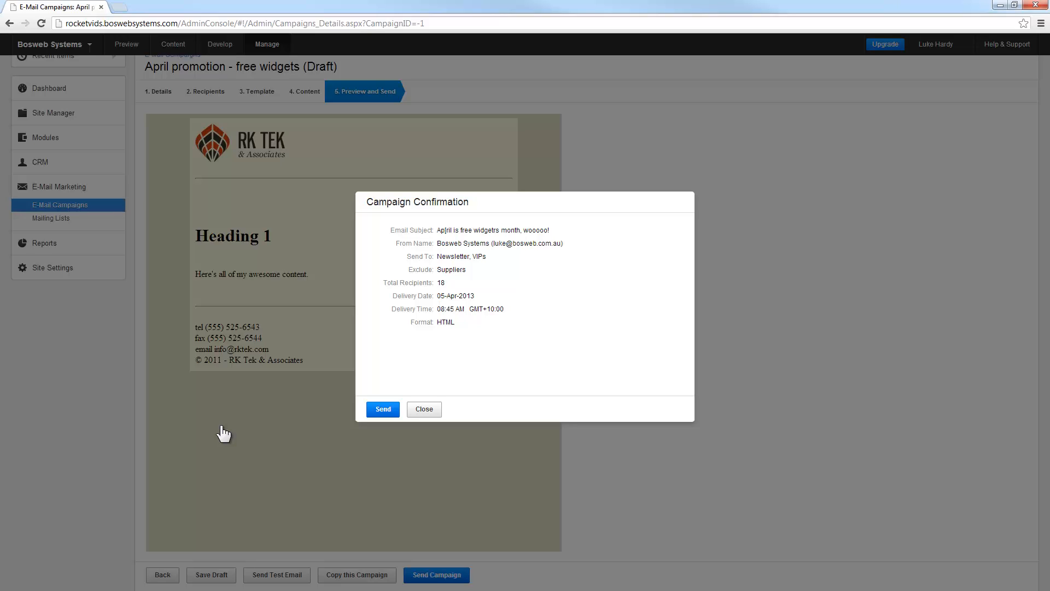
{"action": "left_click", "coordinate": [383, 409]}
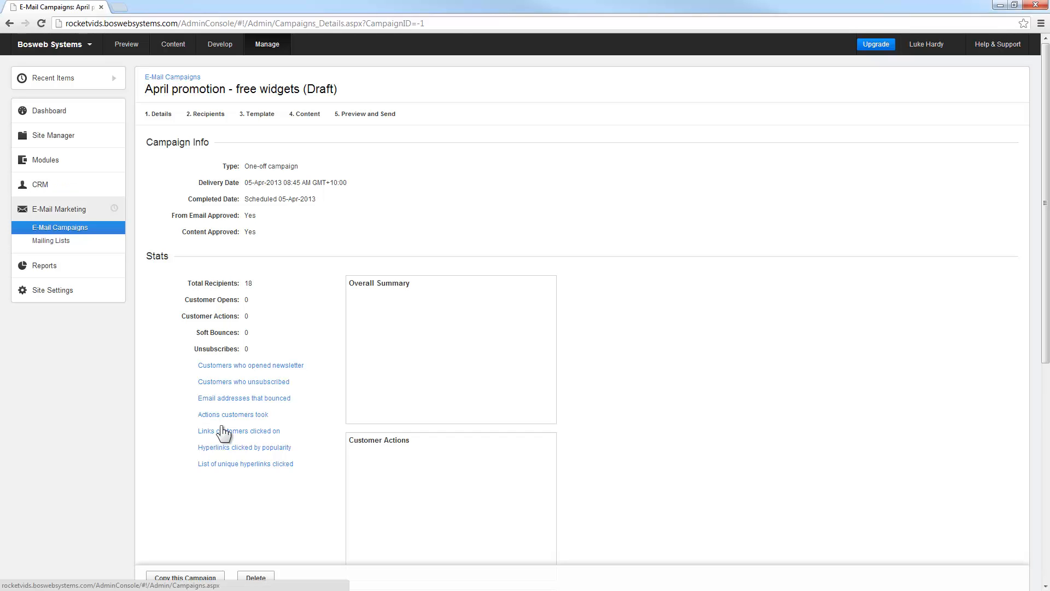
Reopen the scheduled "April promotion - free widgets" campaign from the campaign list and cancel its delivery from the Content stage, saving it as a draft.
{"action": "left_click", "coordinate": [59, 227]}
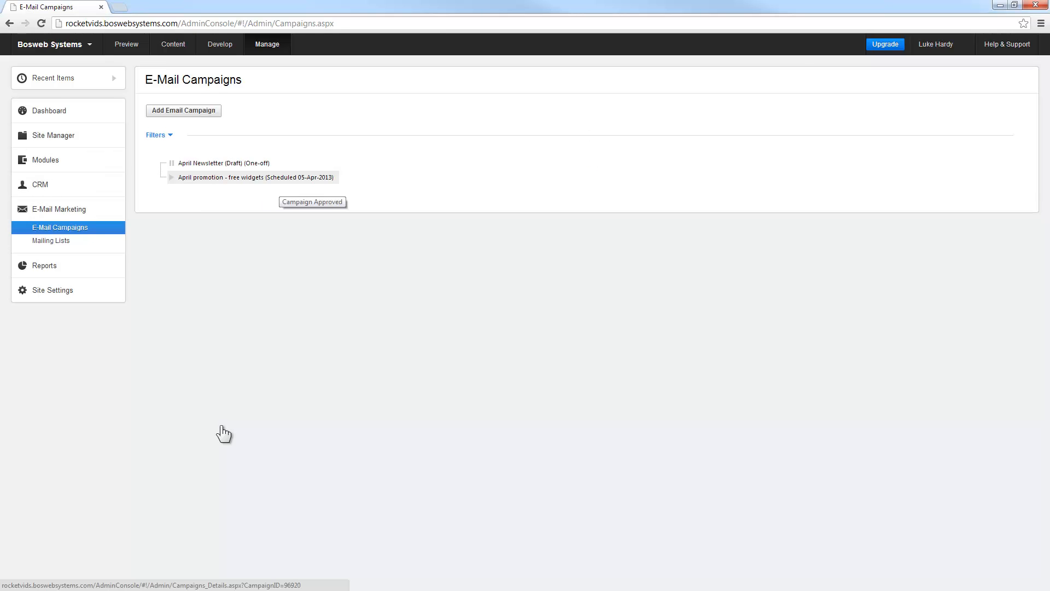
{"action": "left_click", "coordinate": [256, 177]}
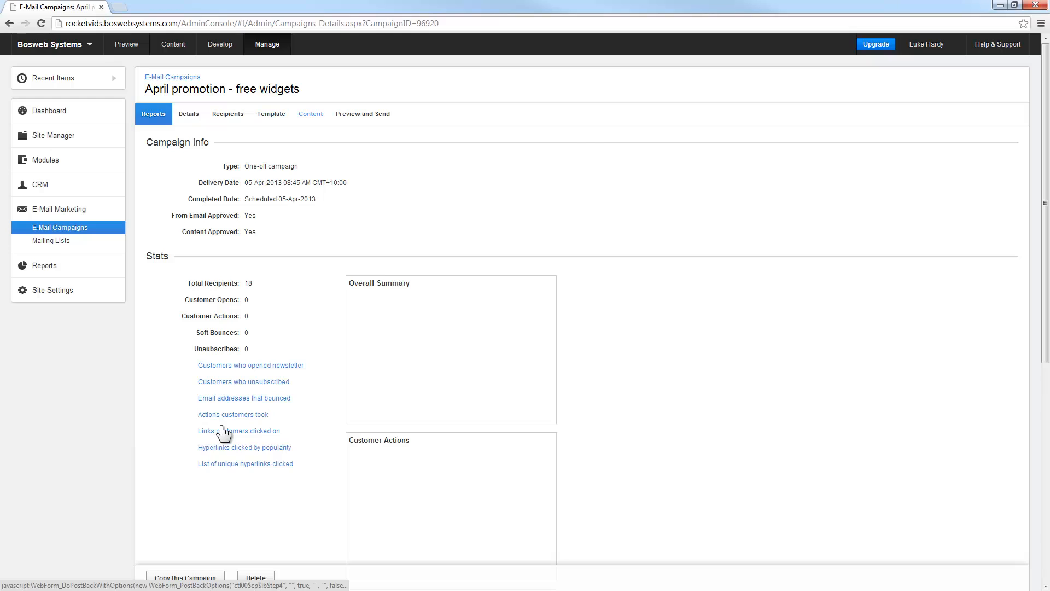
{"action": "key", "text": "Return"}
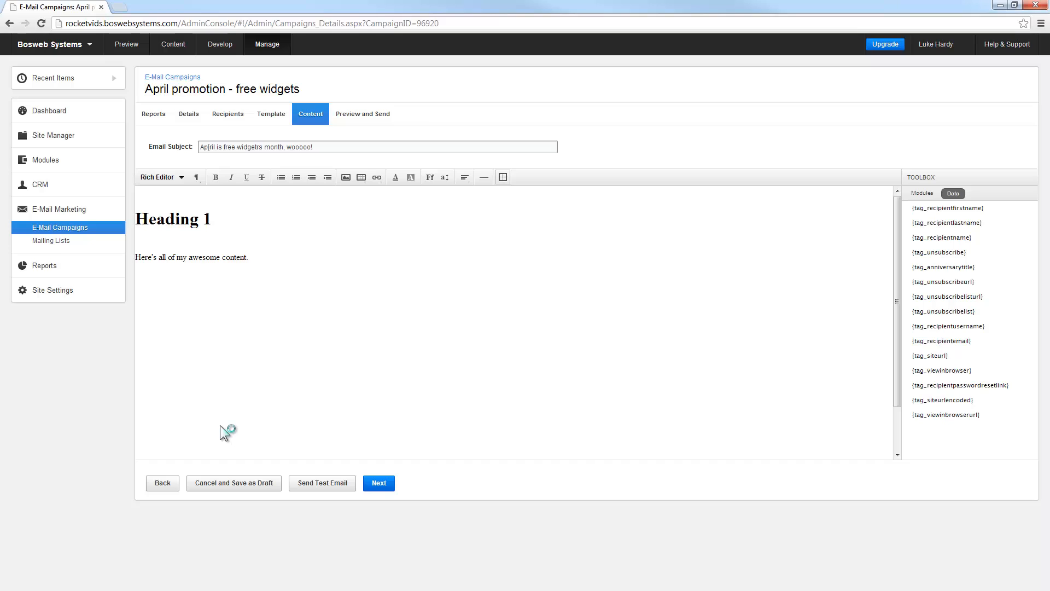
{"action": "left_click", "coordinate": [221, 483]}
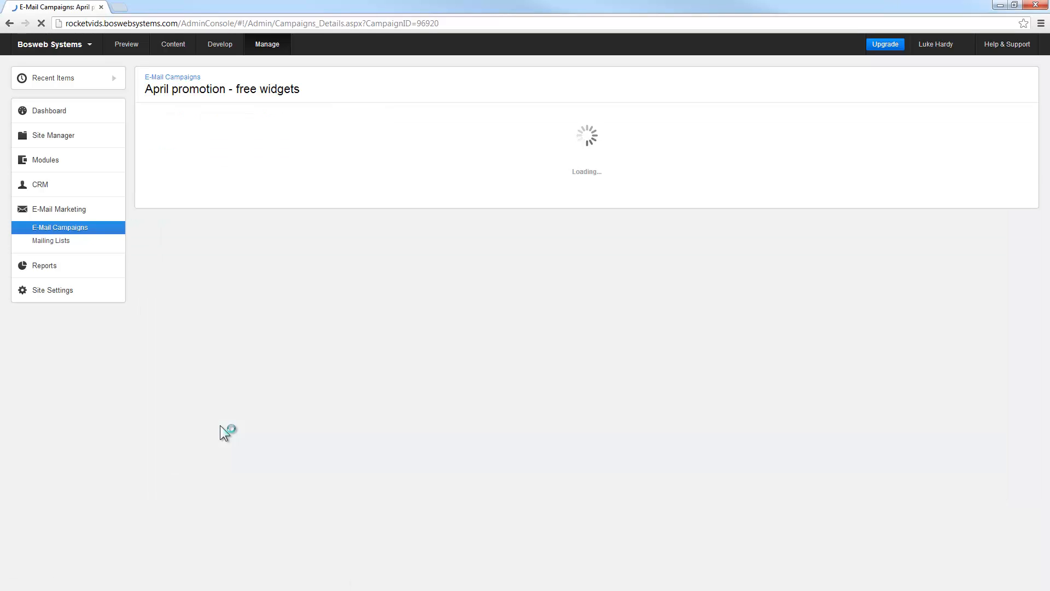